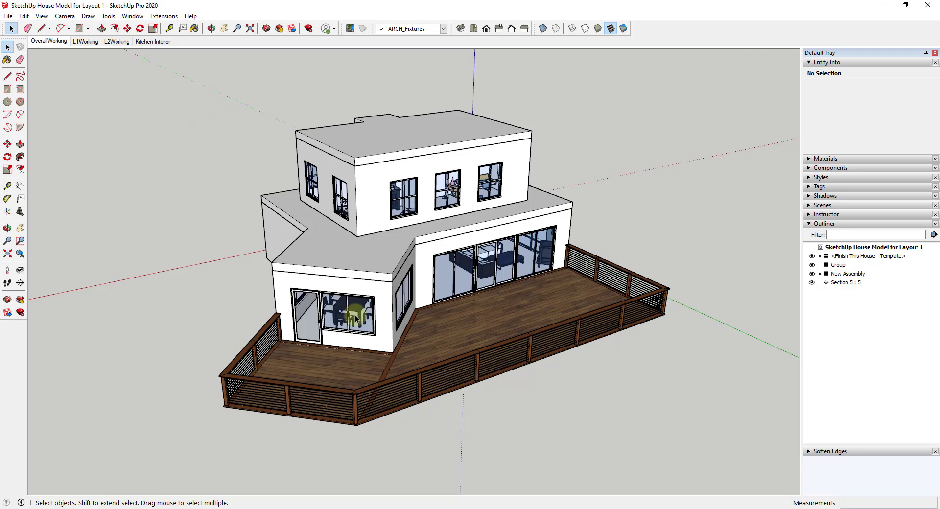
# Step: Examine the house model's two levels in the L1Working and L2Working scenes
pyautogui.click(86, 41)
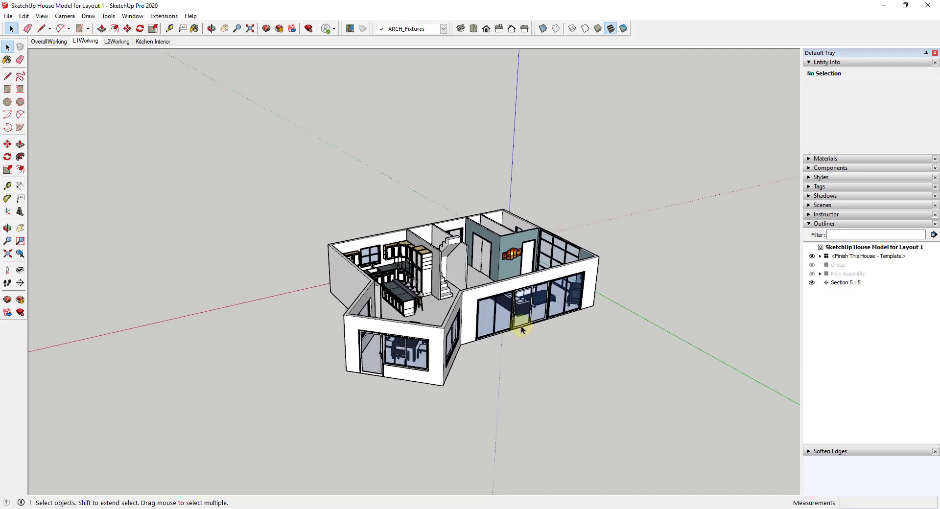
pyautogui.click(116, 41)
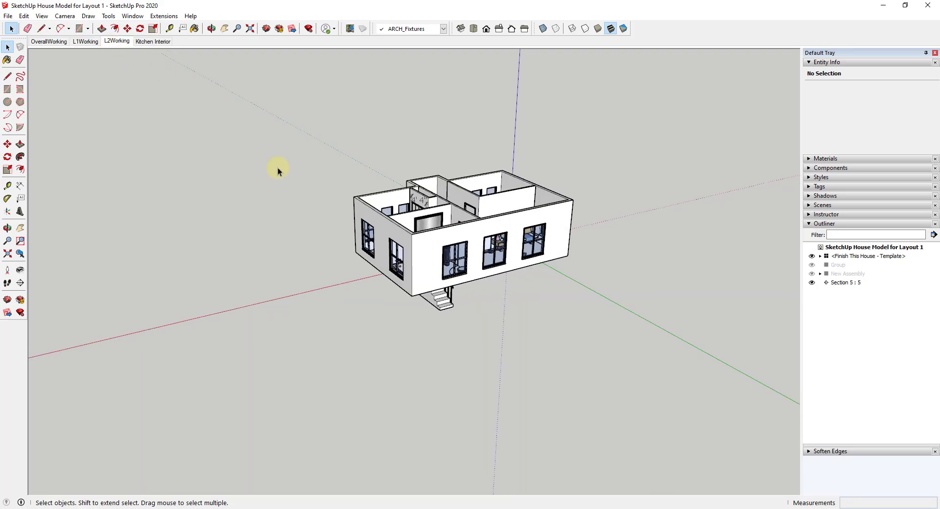
pyautogui.moveTo(442, 180); pyautogui.dragTo(416, 263, button='middle')
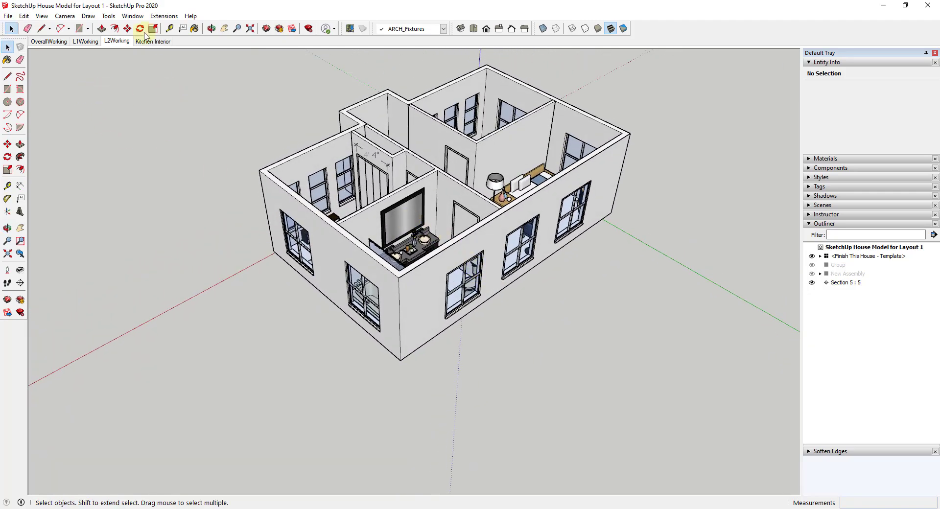
# Step: Show the L1Working scene from the top in parallel projection, with the whole floor filling the view
pyautogui.click(79, 42)
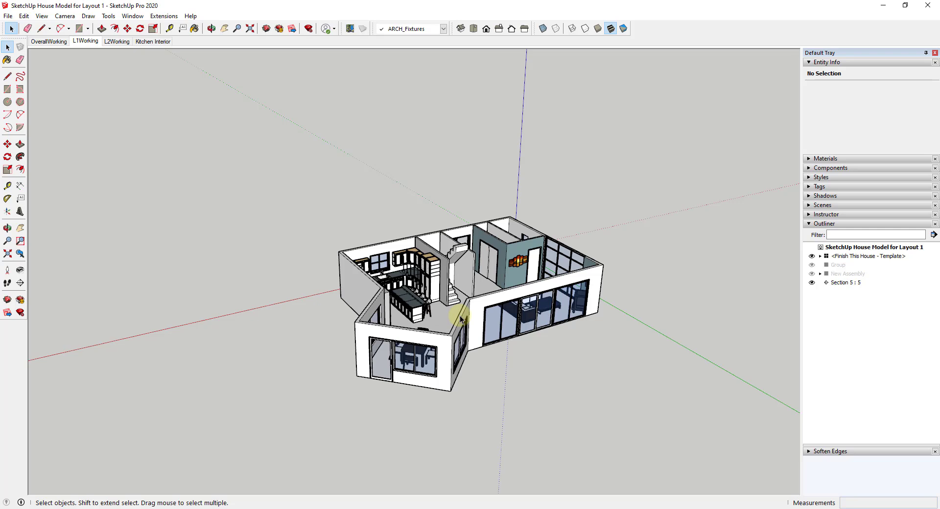
pyautogui.click(474, 29)
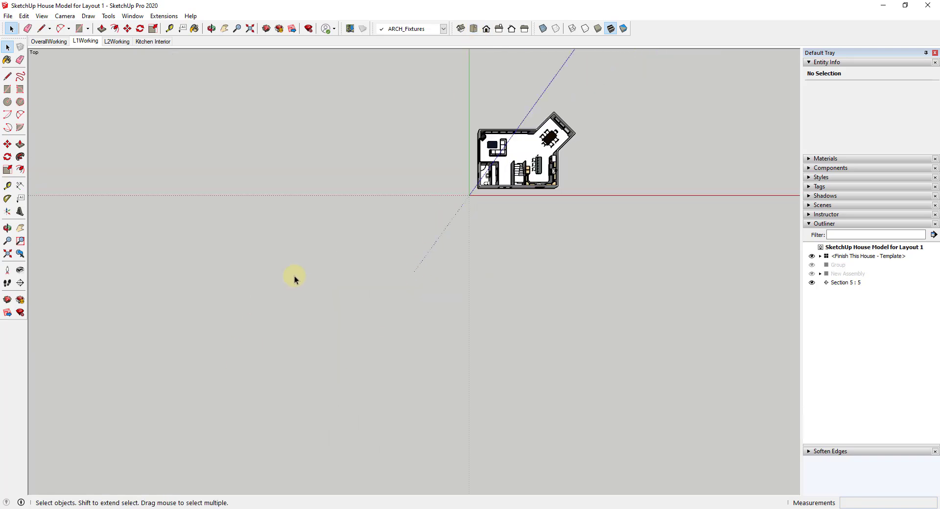
pyautogui.scroll(5, 491, 113)
pyautogui.scroll(5, 493, 170)
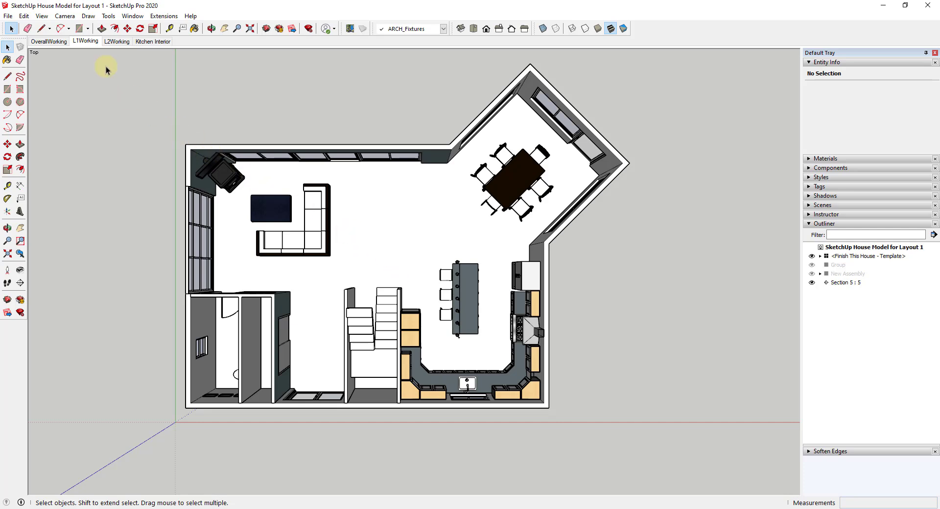
pyautogui.click(65, 16)
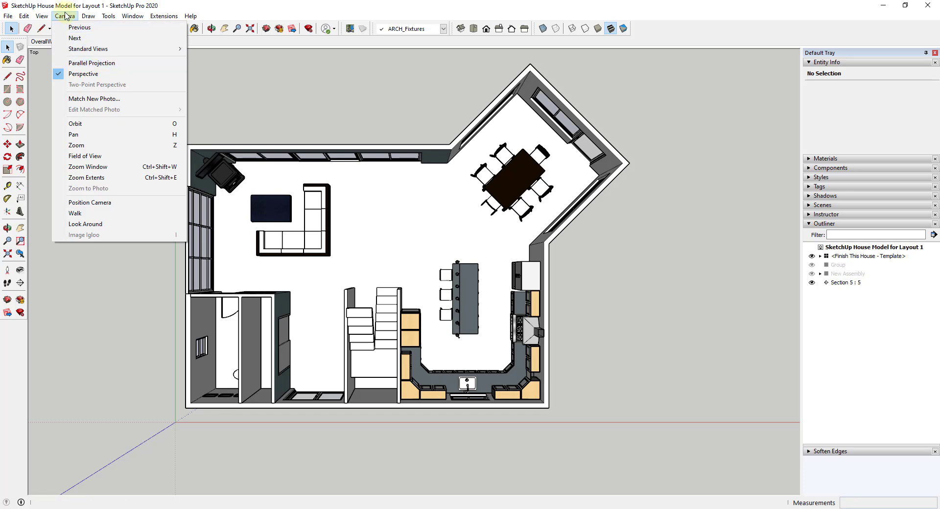
pyautogui.click(113, 64)
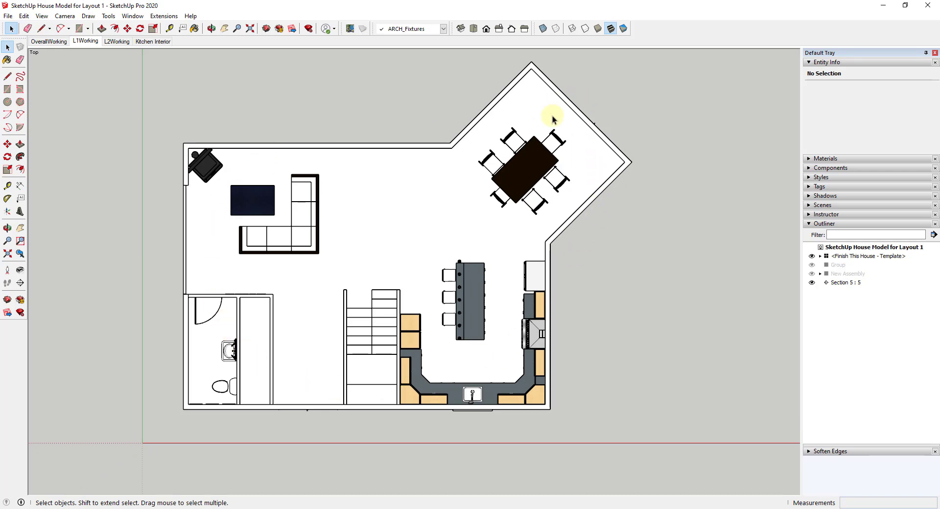
pyautogui.scroll(3, 519, 159)
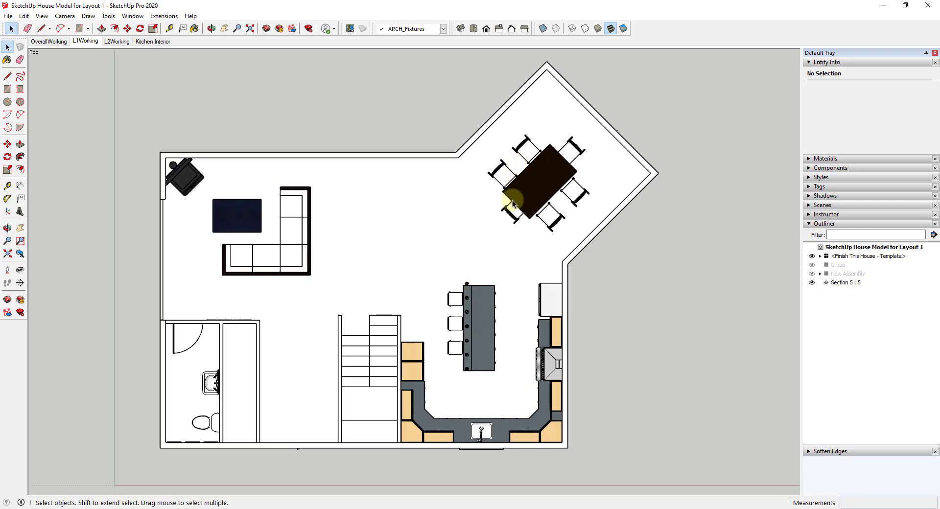
# Step: Add a new scene from the current plan view and move it to the end, after Kitchen Interior
pyautogui.rightClick(80, 43)
pyautogui.click(104, 71)
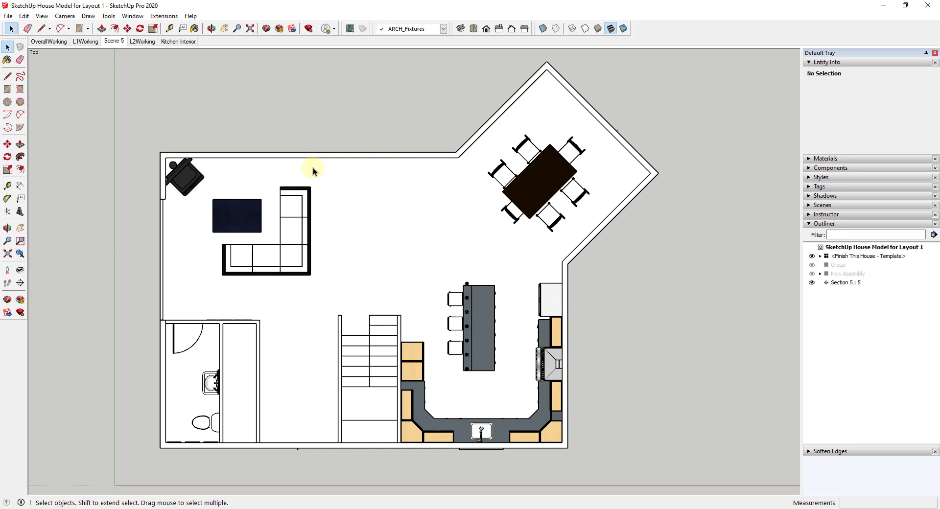
pyautogui.rightClick(112, 42)
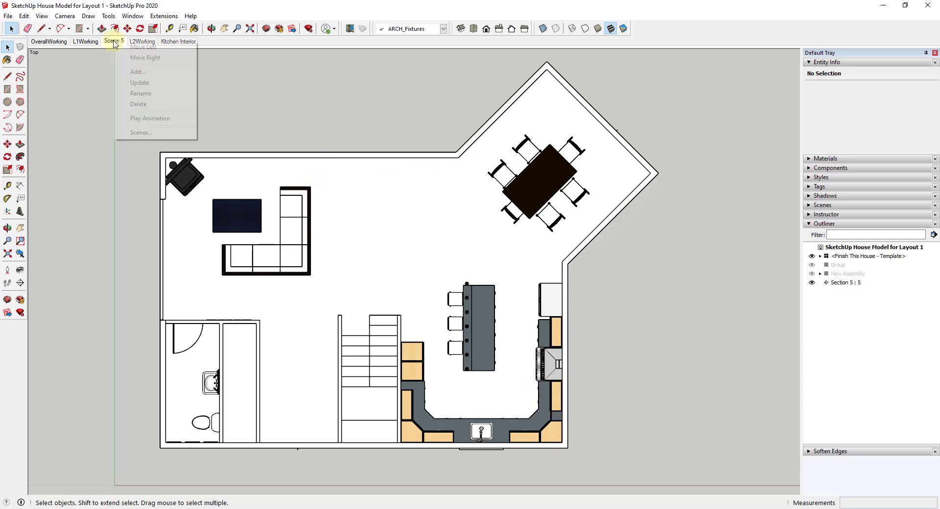
pyautogui.click(137, 58)
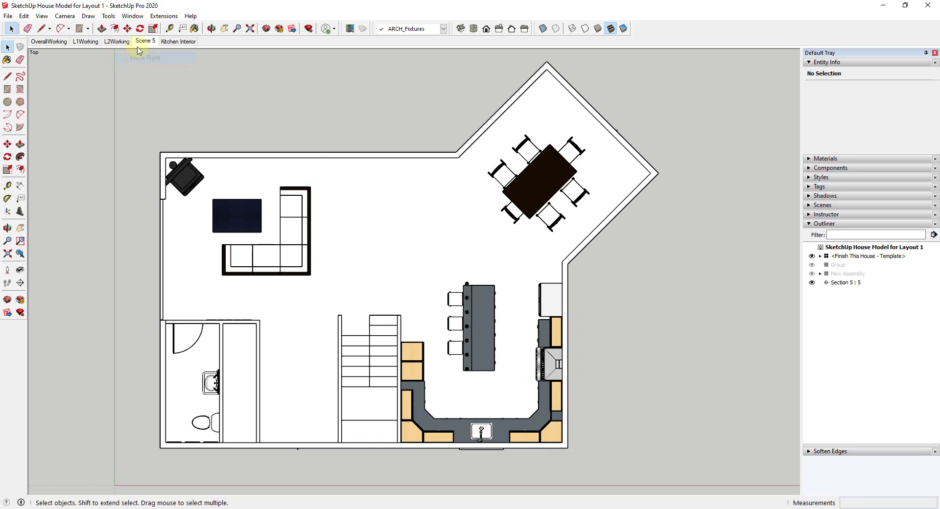
pyautogui.rightClick(141, 41)
pyautogui.click(178, 57)
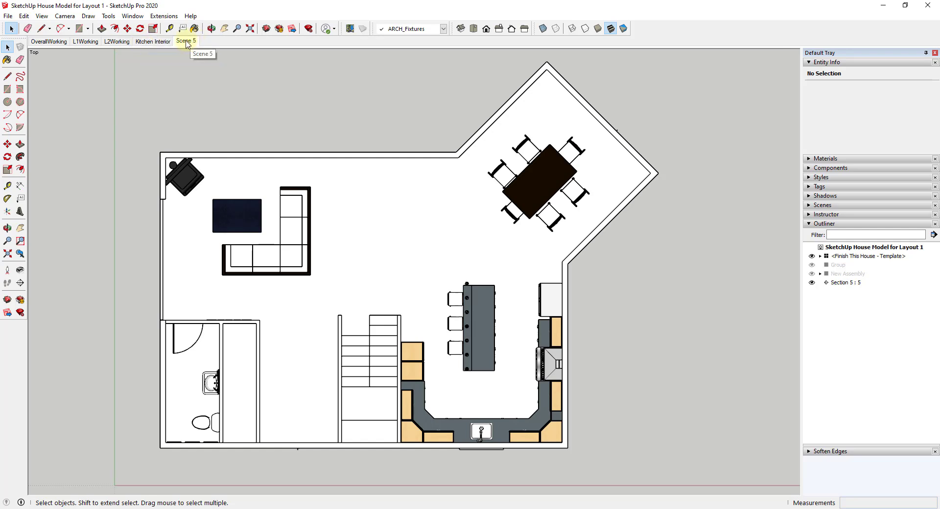
# Step: Rename the new plan-view scene as FP_L1
pyautogui.rightClick(186, 43)
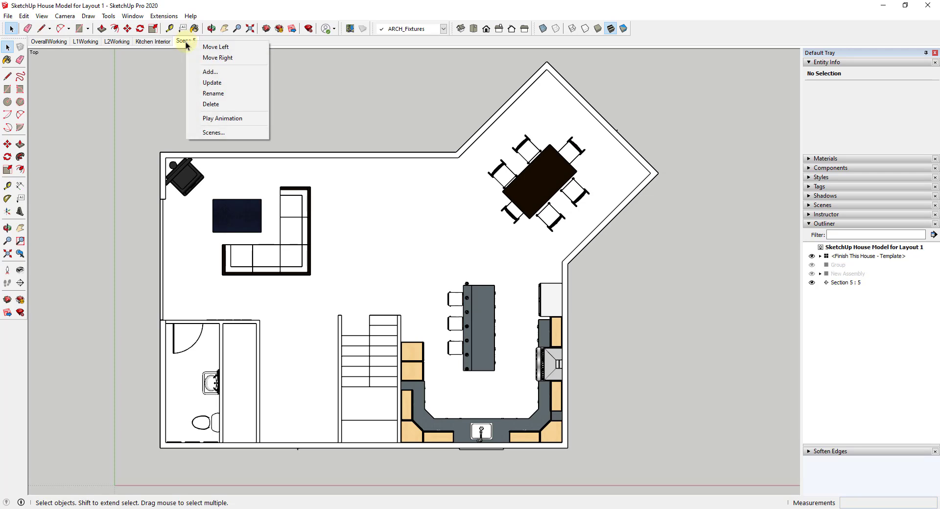
pyautogui.click(232, 91)
pyautogui.write('FP_L1')
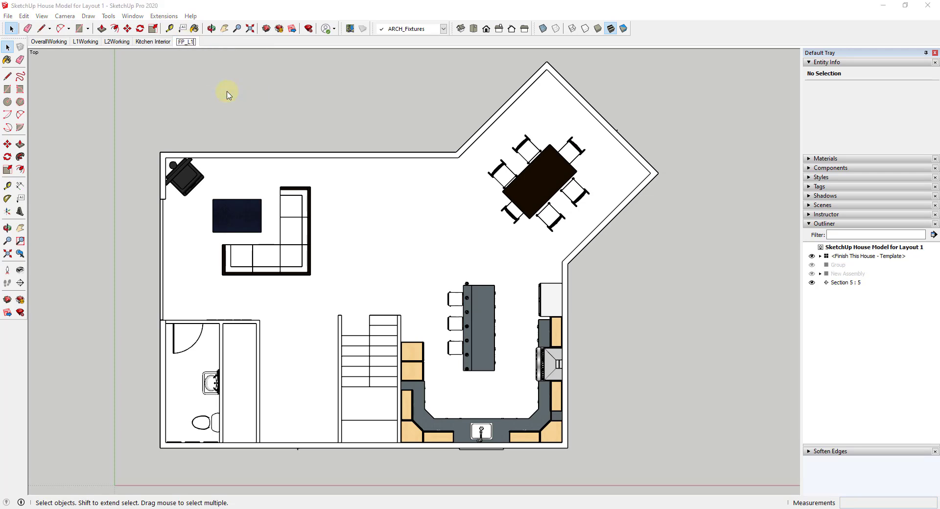
pyautogui.press('Return')
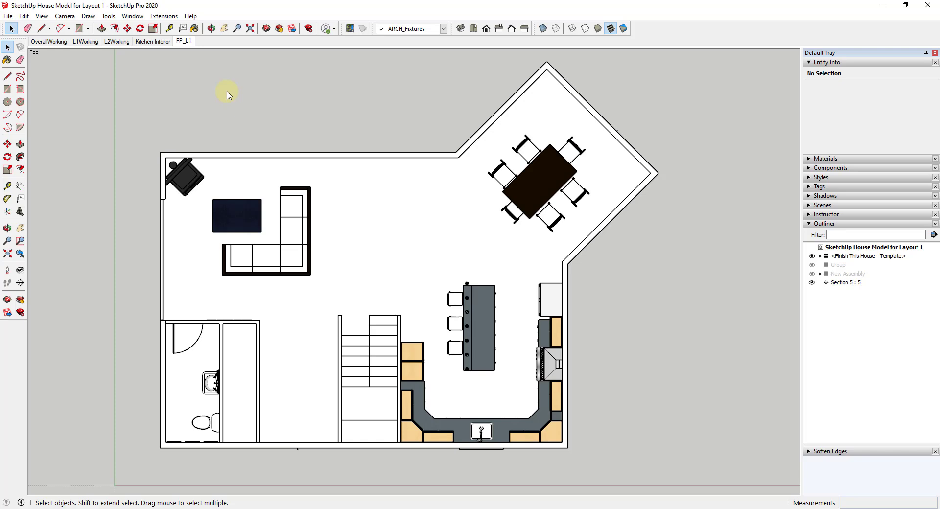
# Step: Compare the L1Working perspective scene with the FP_L1 plan scene by recalling each one
pyautogui.moveTo(294, 405); pyautogui.dragTo(271, 160, button='middle')
pyautogui.click(85, 41)
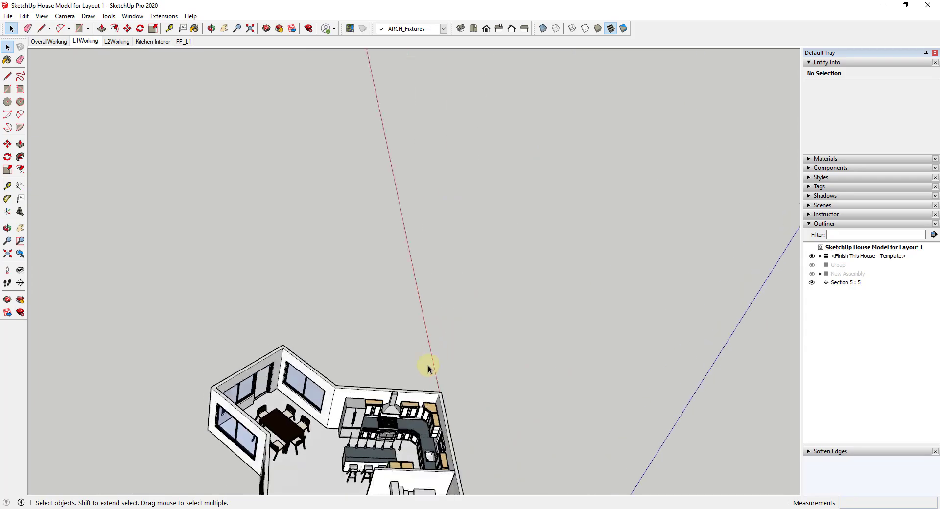
pyautogui.scroll(3, 482, 276)
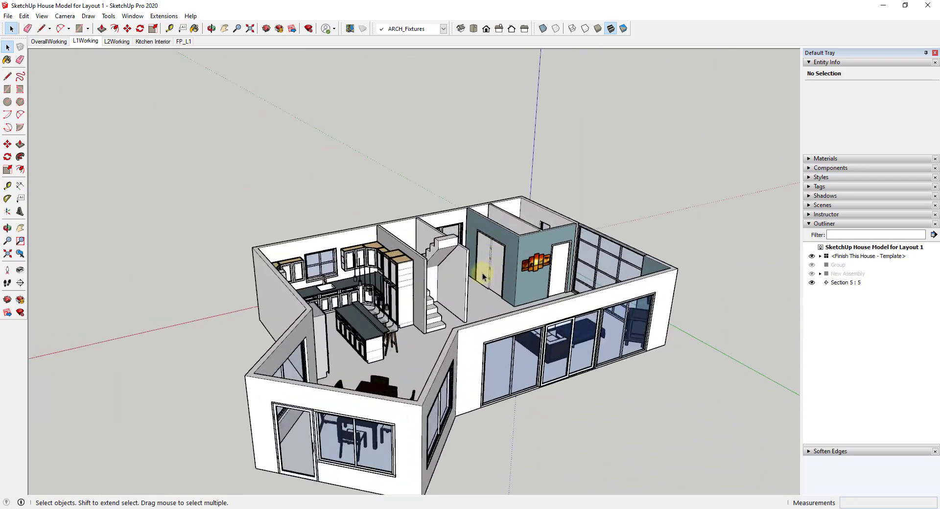
pyautogui.click(184, 41)
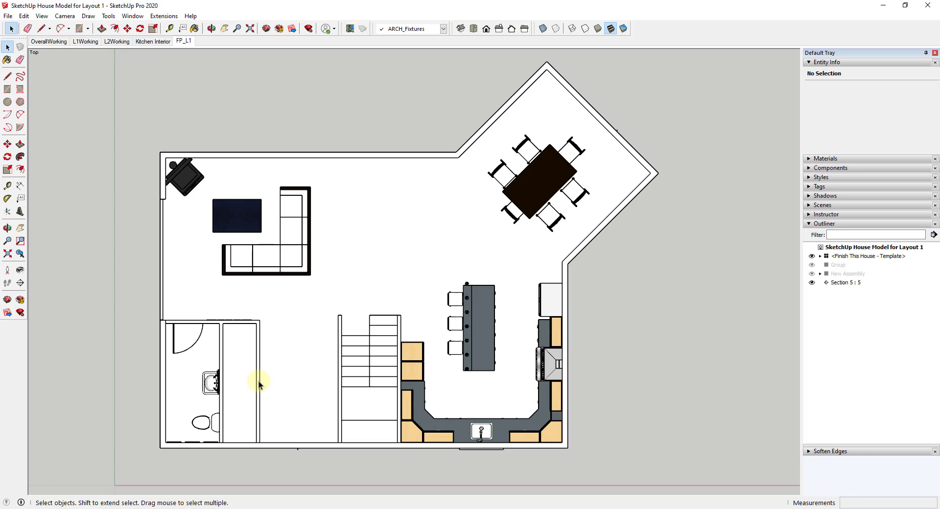
# Step: Place a section plane parallel to the floor, locked to that orientation, at window height through the Level 1 walls
pyautogui.moveTo(348, 391); pyautogui.dragTo(186, 128, button='middle')
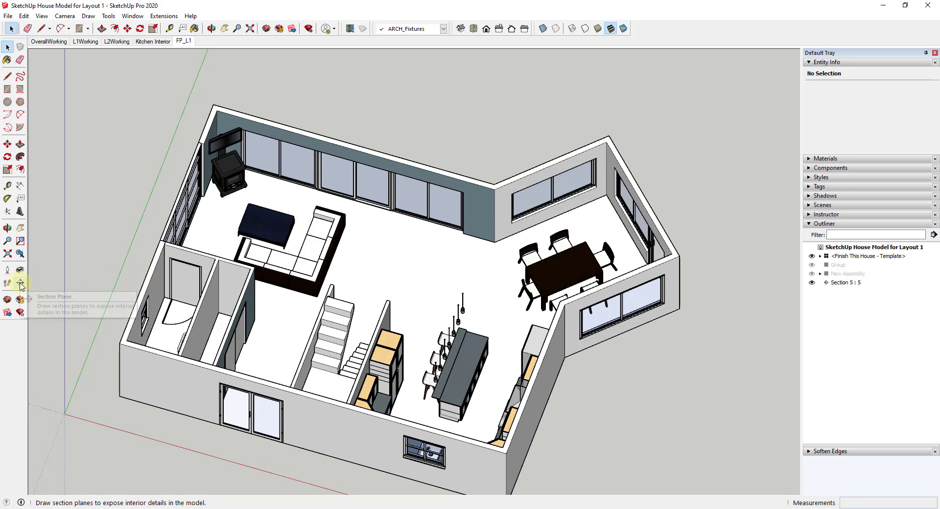
pyautogui.click(42, 16)
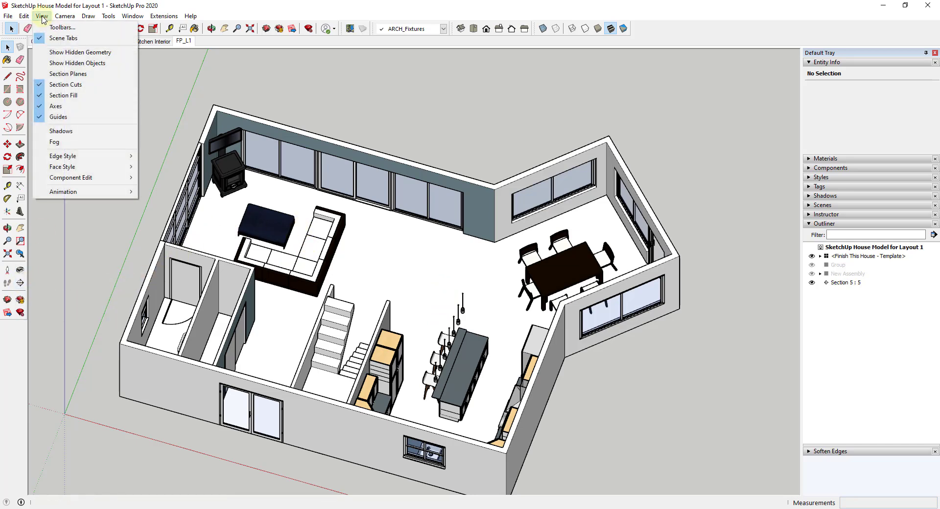
pyautogui.moveTo(108, 18)
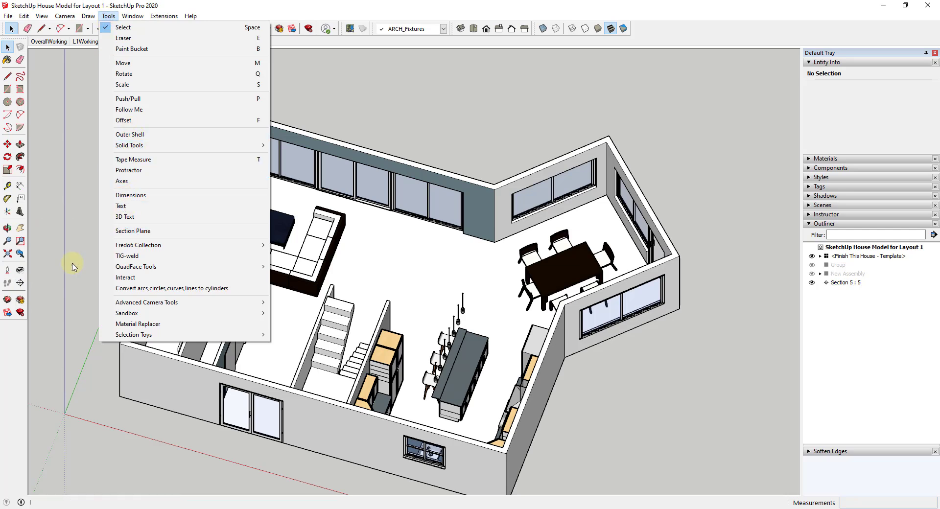
pyautogui.click(32, 288)
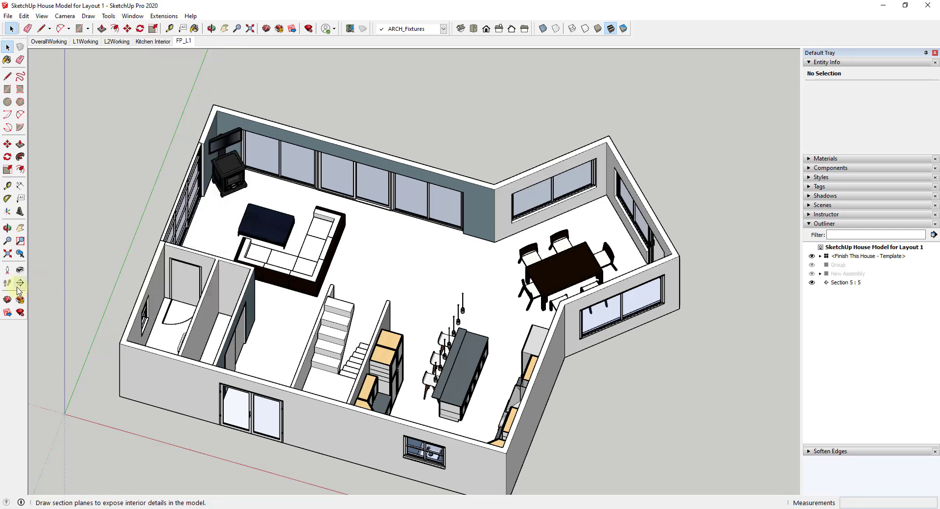
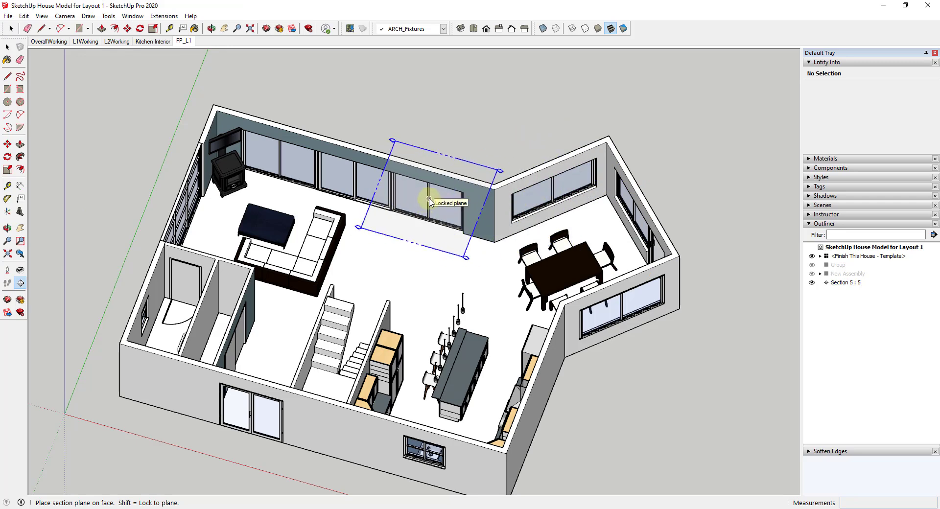
pyautogui.press('shift')
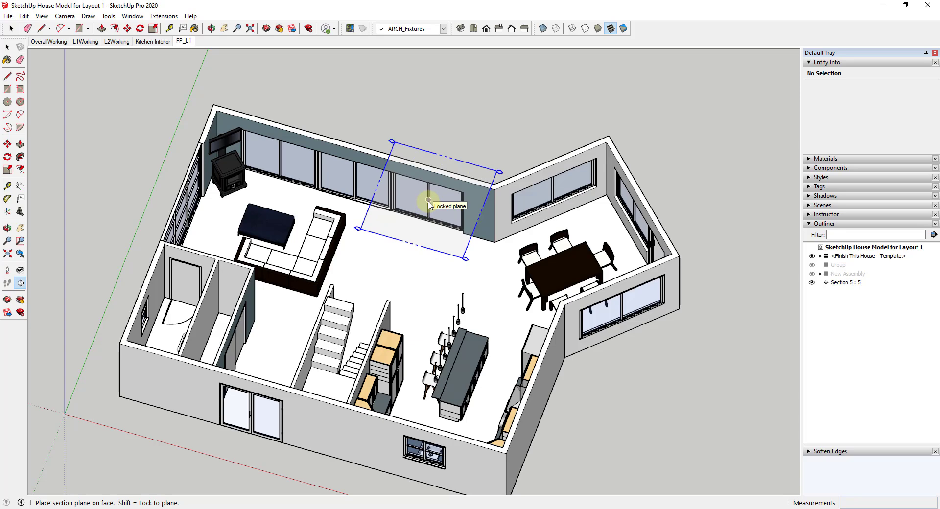
pyautogui.click(428, 201)
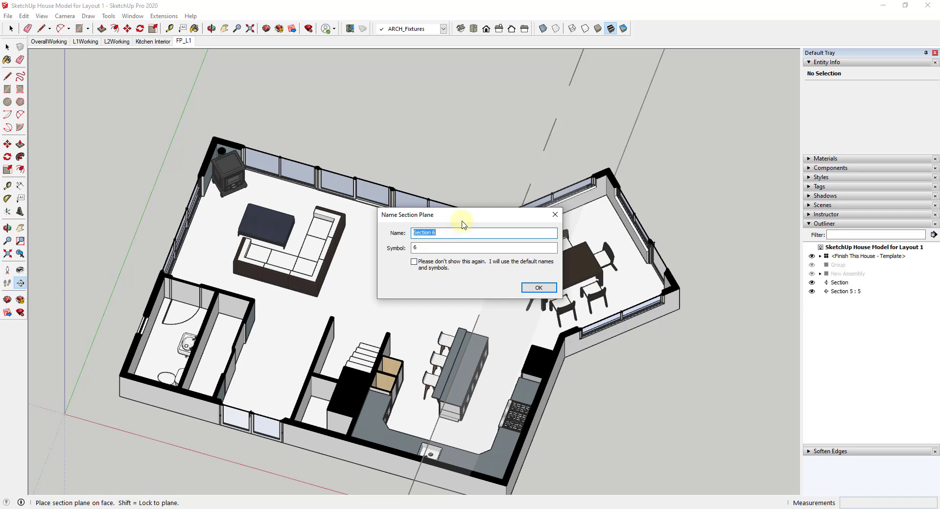
# Step: Name the new section plane "L1 Floor Plan" and give it the symbol 1
pyautogui.write('L1 Floor Plan')
pyautogui.press('Tab')
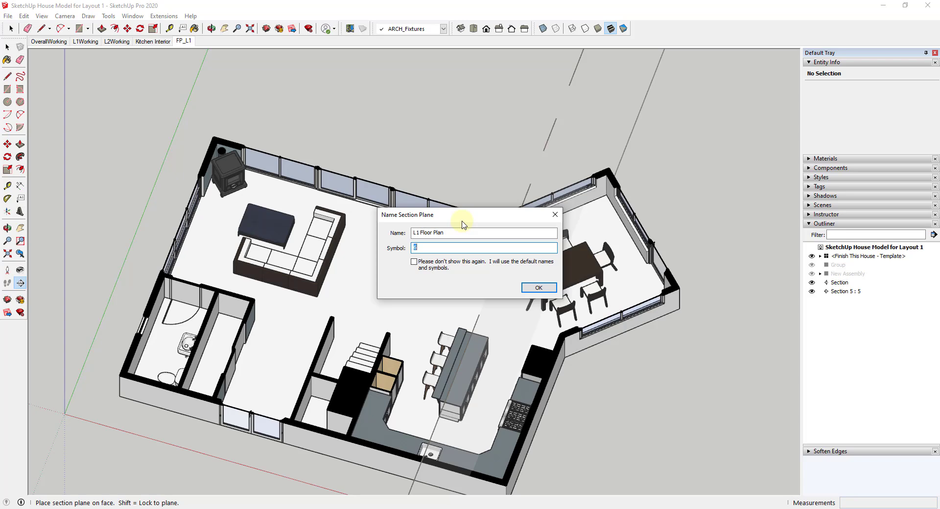
pyautogui.write('1')
pyautogui.press('Return')
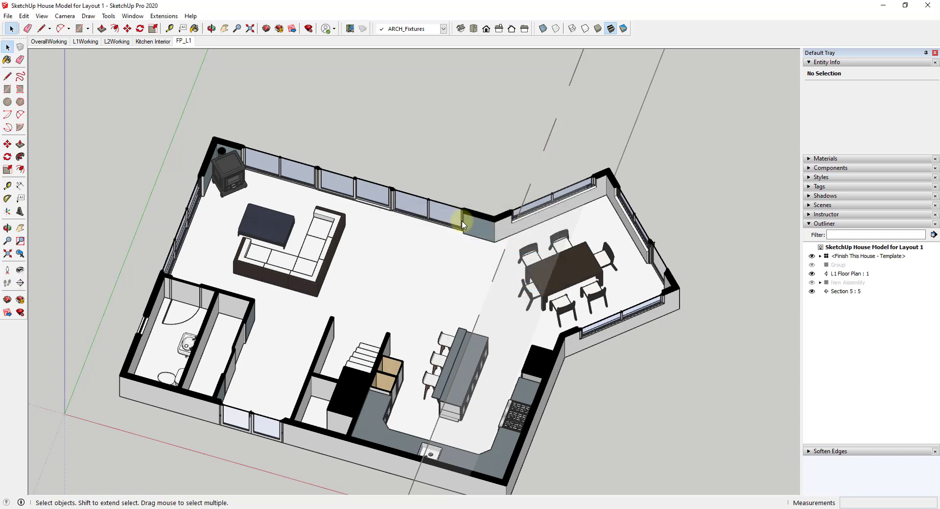
# Step: Delete the old vertical section plane, Section 5, that crosses the house
pyautogui.scroll(-8, 358, 217)
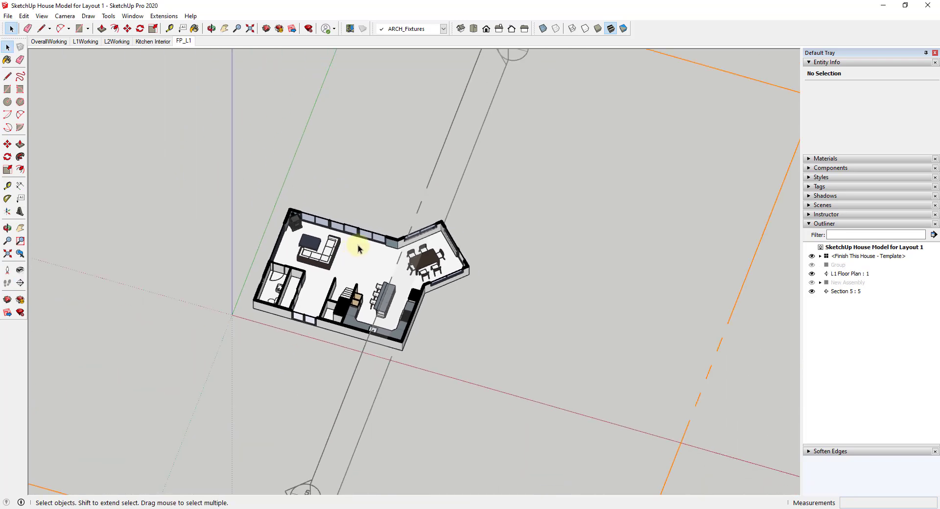
pyautogui.scroll(1, 719, 149)
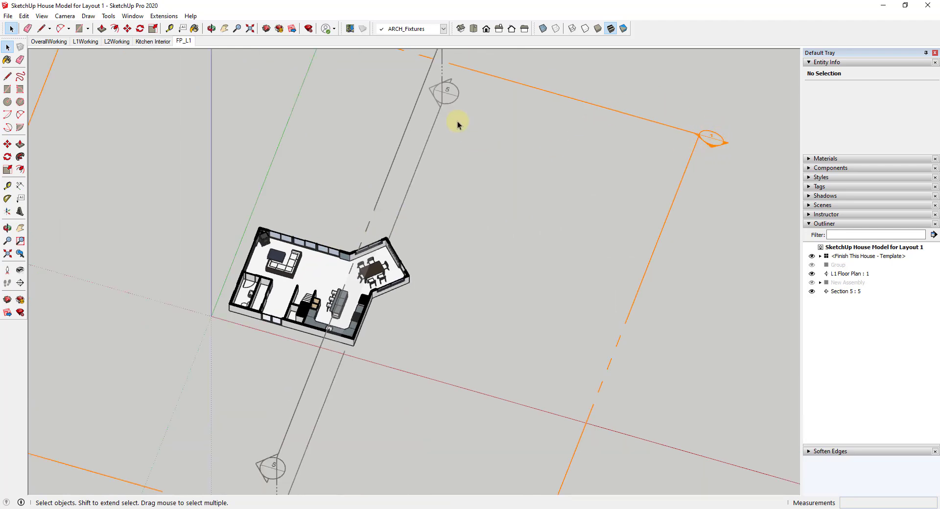
pyautogui.click(430, 90)
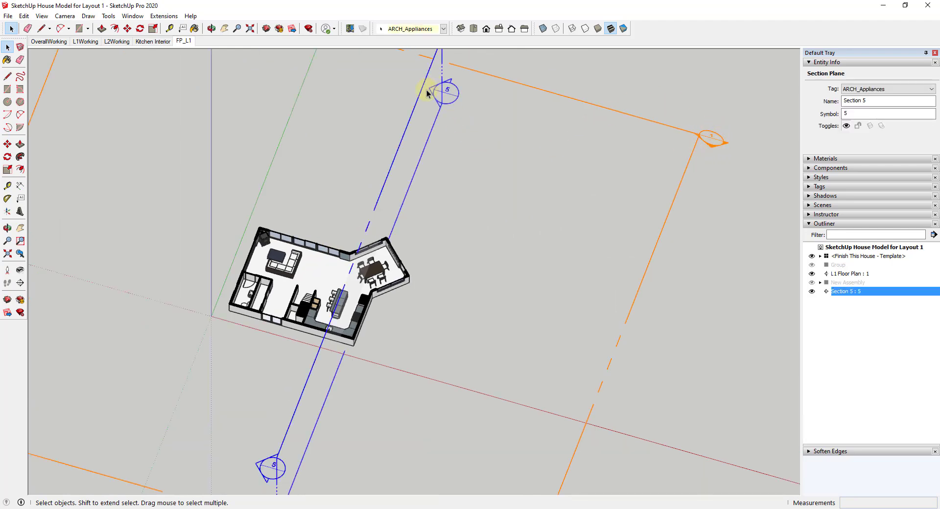
pyautogui.press('Delete')
pyautogui.scroll(4, 447, 268)
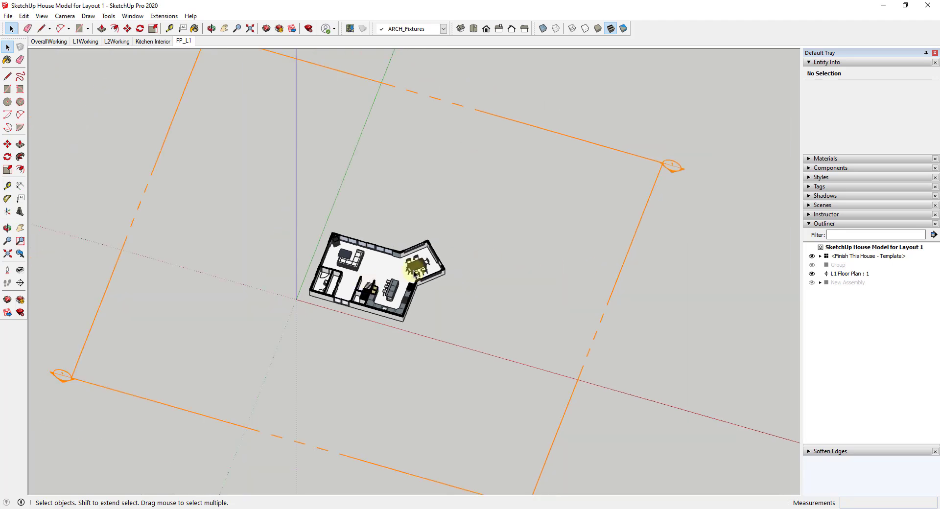
# Step: Inspect the horizontal cut through Level 1 and return the model to the top view
pyautogui.scroll(-5, 435, 239)
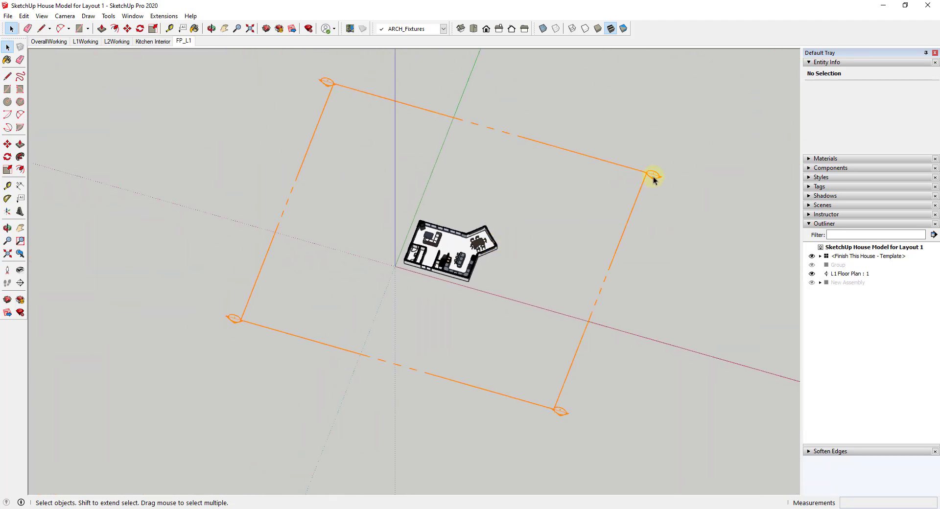
pyautogui.moveTo(616, 226); pyautogui.dragTo(489, 341, button='middle')
pyautogui.scroll(3, 496, 264)
pyautogui.scroll(4, 496, 264)
pyautogui.scroll(-2, 470, 313)
pyautogui.moveTo(451, 288); pyautogui.dragTo(591, 209, button='middle')
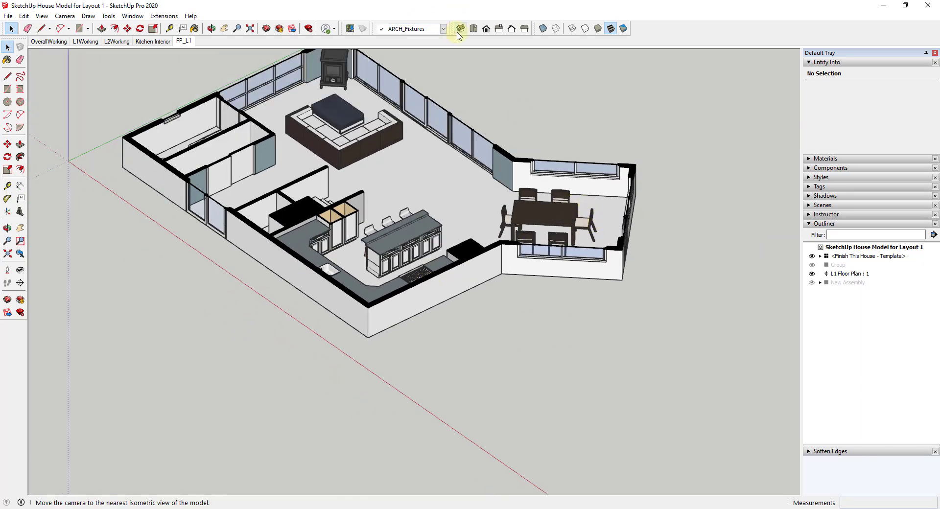
pyautogui.click(473, 28)
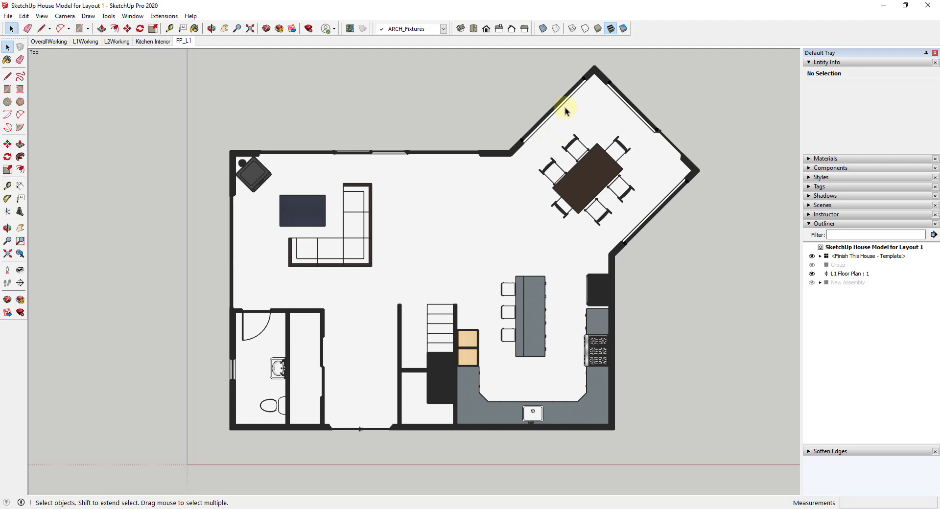
# Step: Move the L1 Floor Plan section plane up about 1' 3 5/8" so it cuts through the upper kitchen cabinets
pyautogui.scroll(6, 563, 101)
pyautogui.scroll(-2, 439, 237)
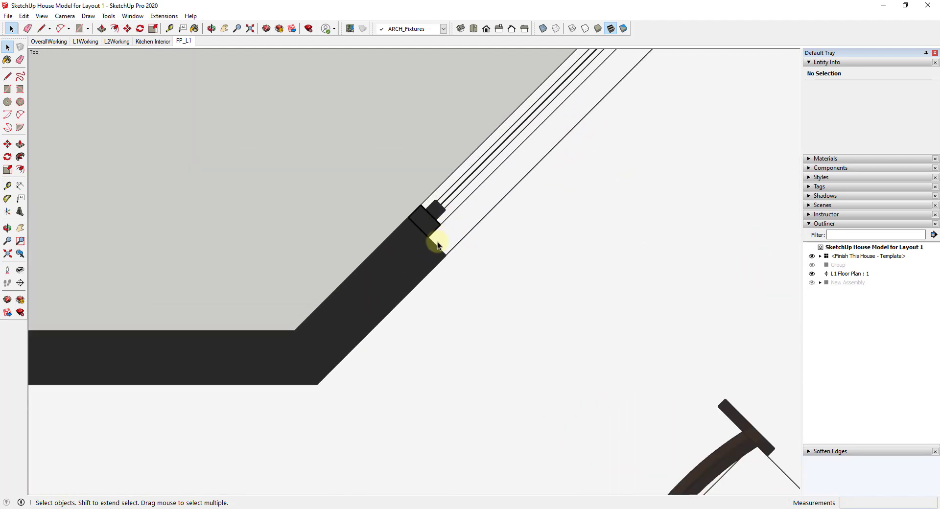
pyautogui.scroll(-4, 433, 243)
pyautogui.scroll(-8, 431, 232)
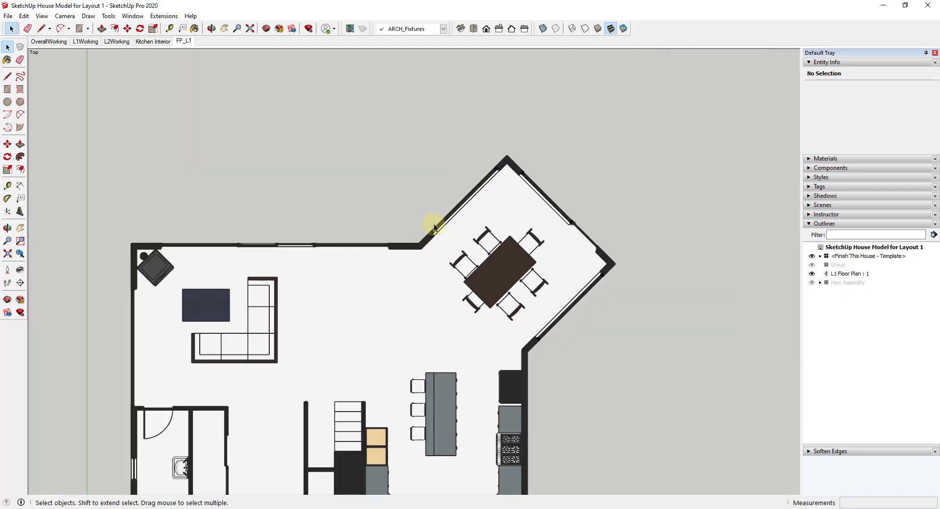
pyautogui.press('o')
pyautogui.moveTo(410, 283); pyautogui.dragTo(272, 111)
pyautogui.press('space')
pyautogui.moveTo(273, 111); pyautogui.dragTo(512, 319, button='middle')
pyautogui.scroll(-1, 512, 320)
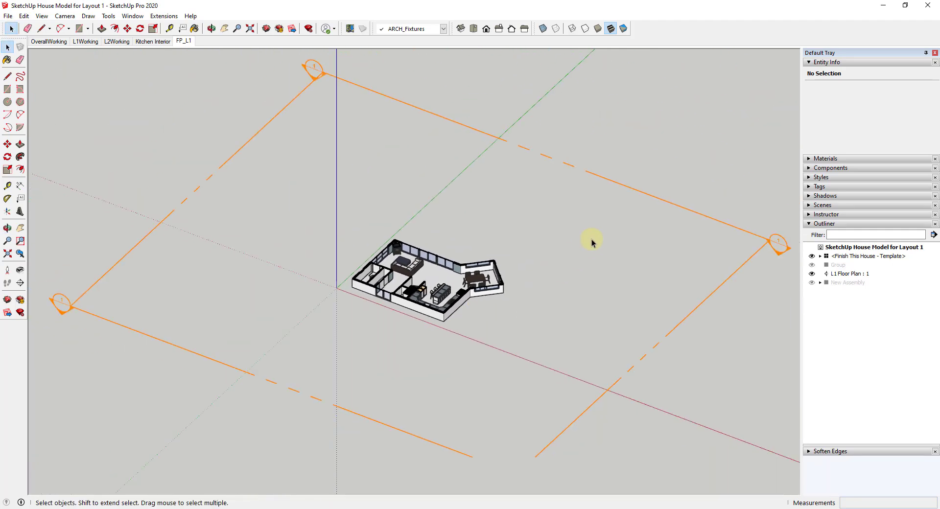
pyautogui.click(588, 243)
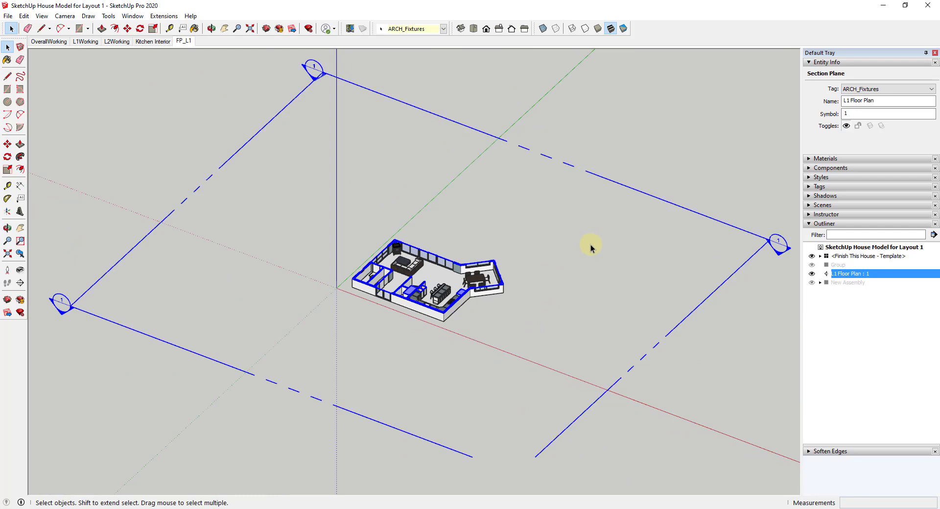
pyautogui.scroll(3, 519, 338)
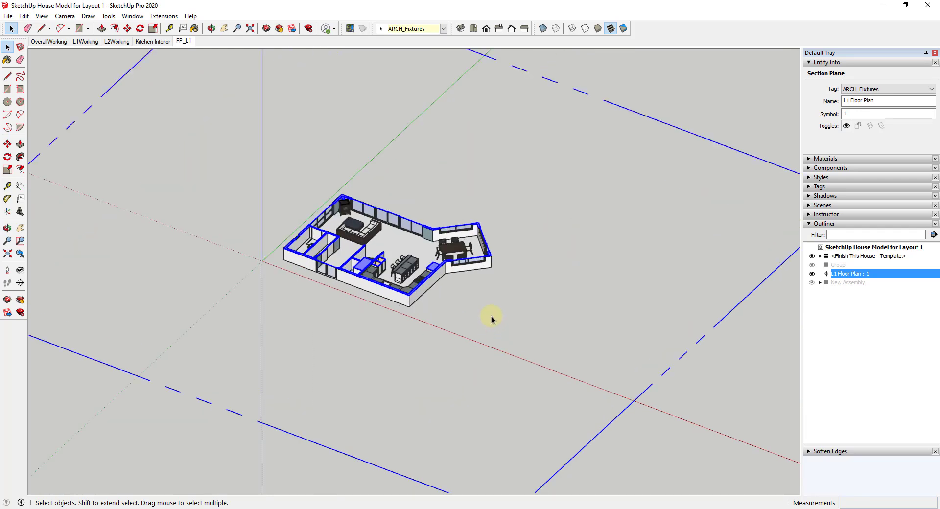
pyautogui.press('m')
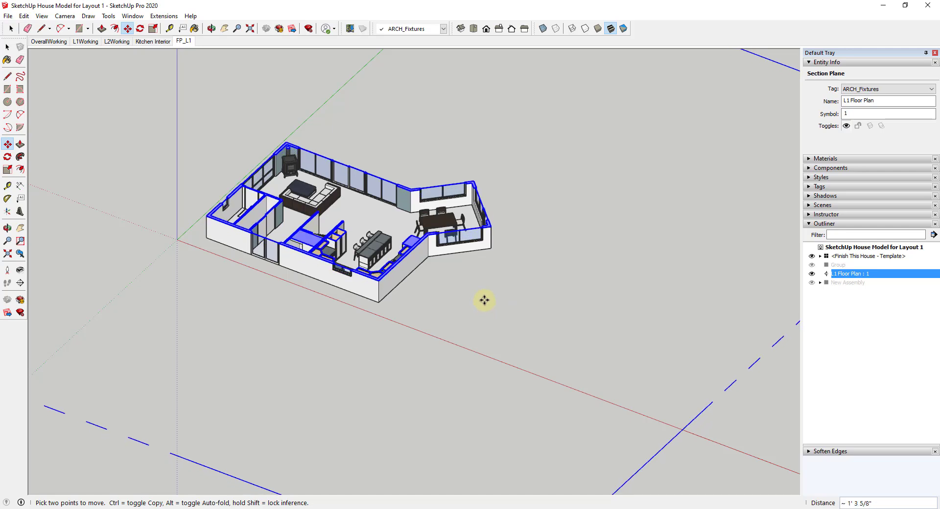
pyautogui.click(341, 273)
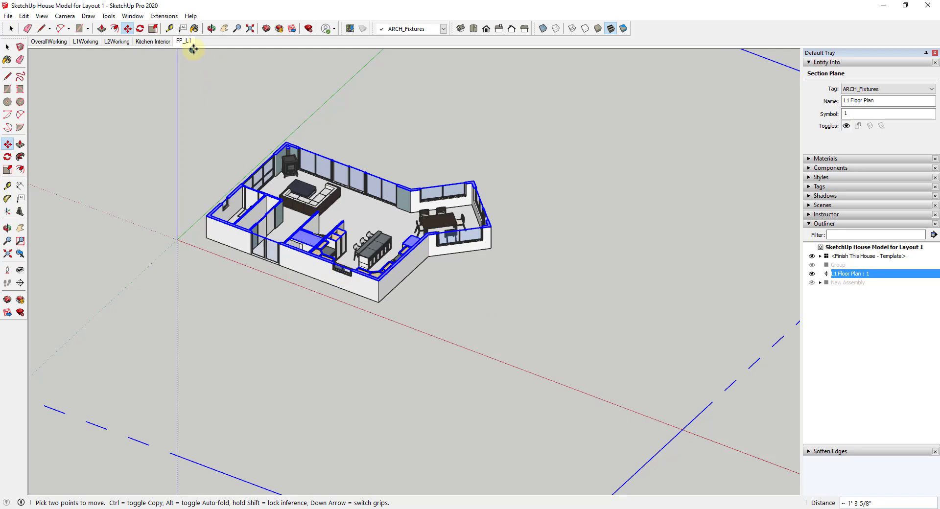
# Step: Return the model to the top view, enlarge the plan, and update the FP_L1 scene with the adjusted cut
pyautogui.click(474, 34)
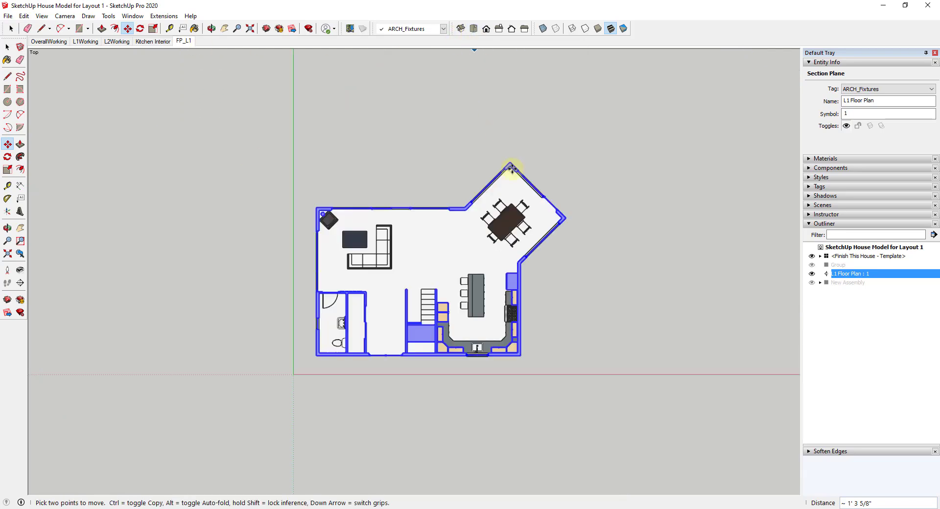
pyautogui.scroll(5, 485, 235)
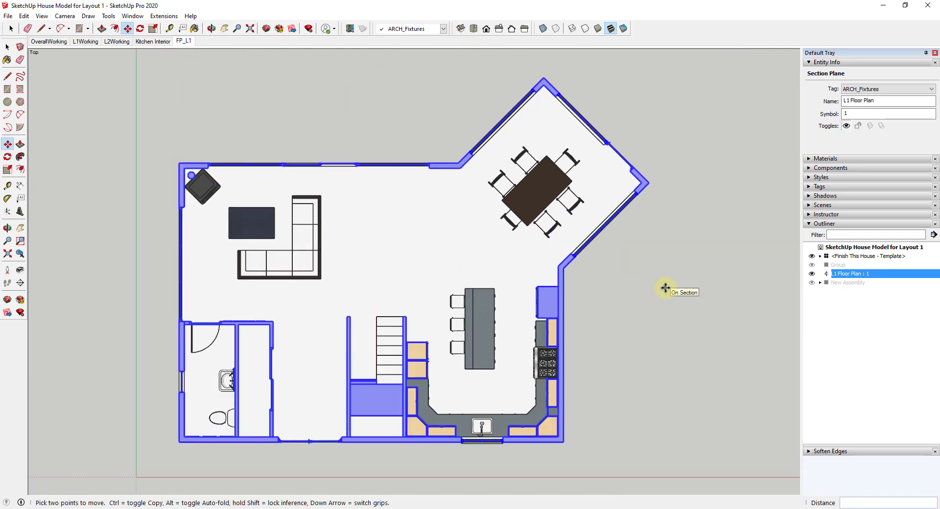
pyautogui.press('space')
pyautogui.click(666, 247)
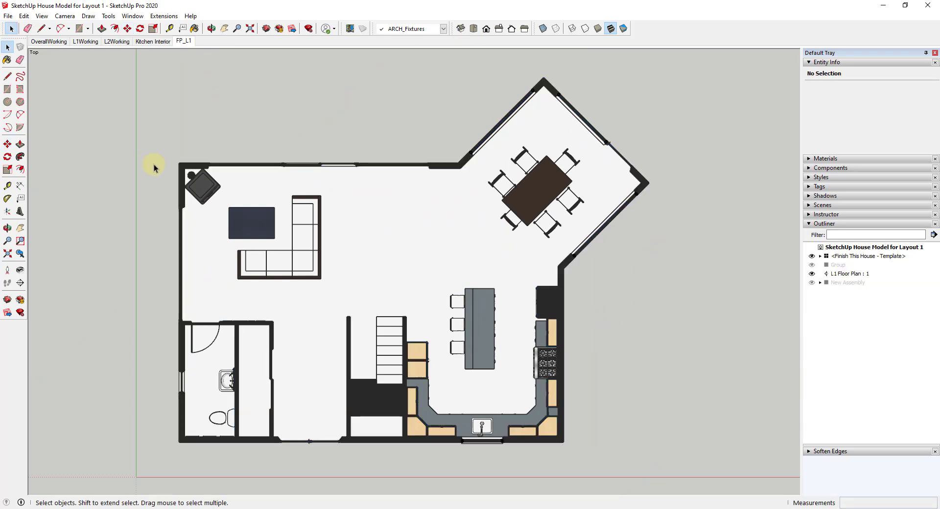
pyautogui.rightClick(182, 41)
pyautogui.click(206, 85)
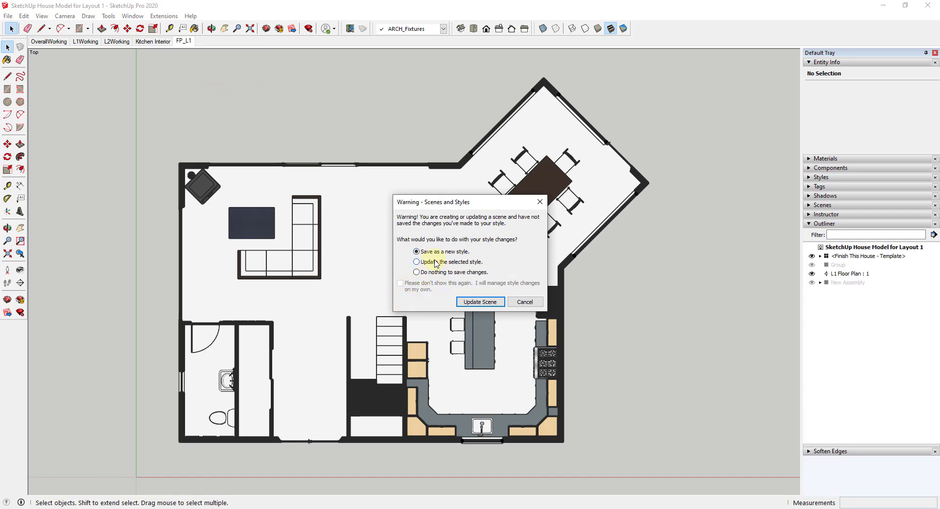
pyautogui.click(473, 303)
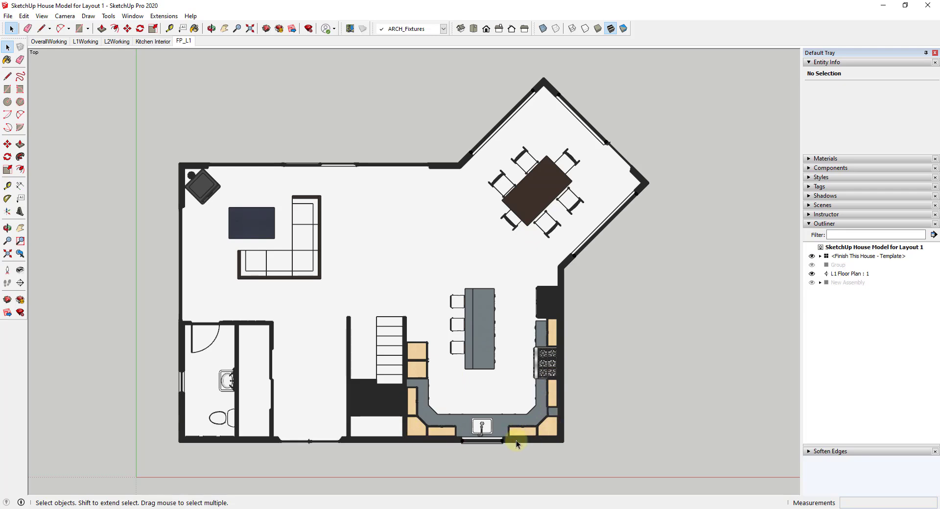
# Step: Examine the Level 1 cut through the walls and kitchen cabinets in 3D, and return to the FP_L1 scene
pyautogui.scroll(-3, 559, 416)
pyautogui.moveTo(552, 411); pyautogui.dragTo(345, 145, button='middle')
pyautogui.scroll(1, 448, 414)
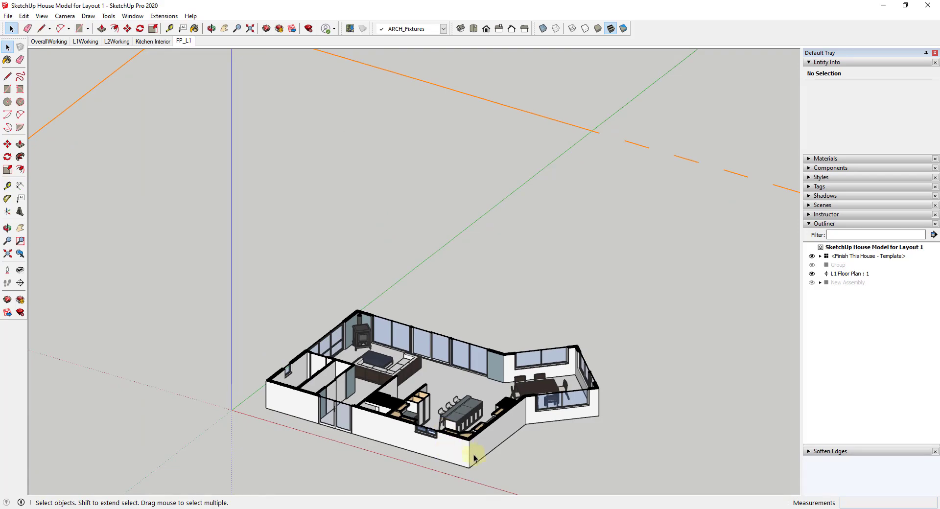
pyautogui.scroll(3, 460, 428)
pyautogui.moveTo(456, 422); pyautogui.dragTo(164, 261, button='middle')
pyautogui.scroll(5, 181, 294)
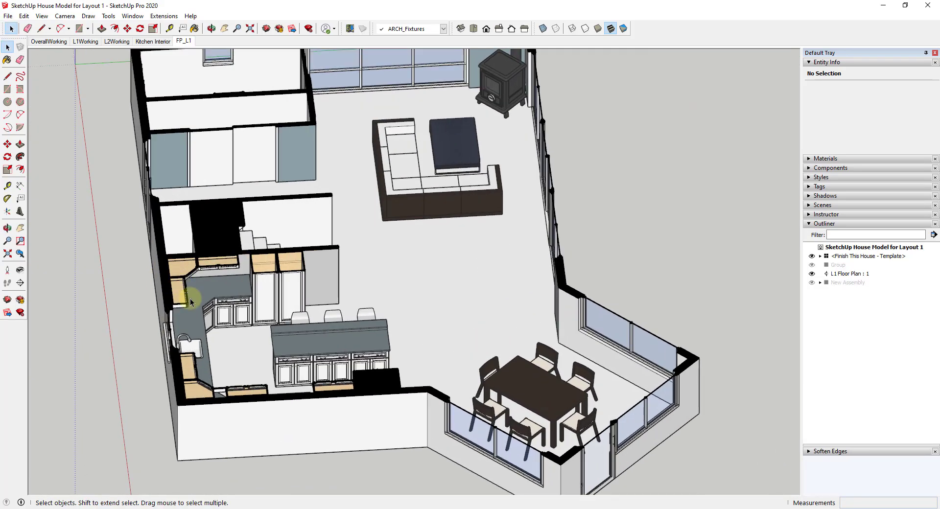
pyautogui.scroll(-6, 185, 302)
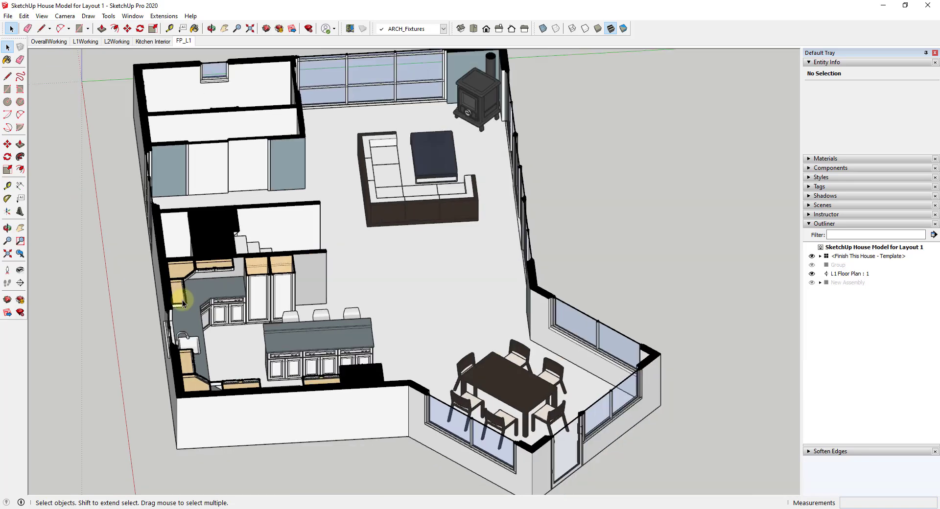
pyautogui.click(184, 41)
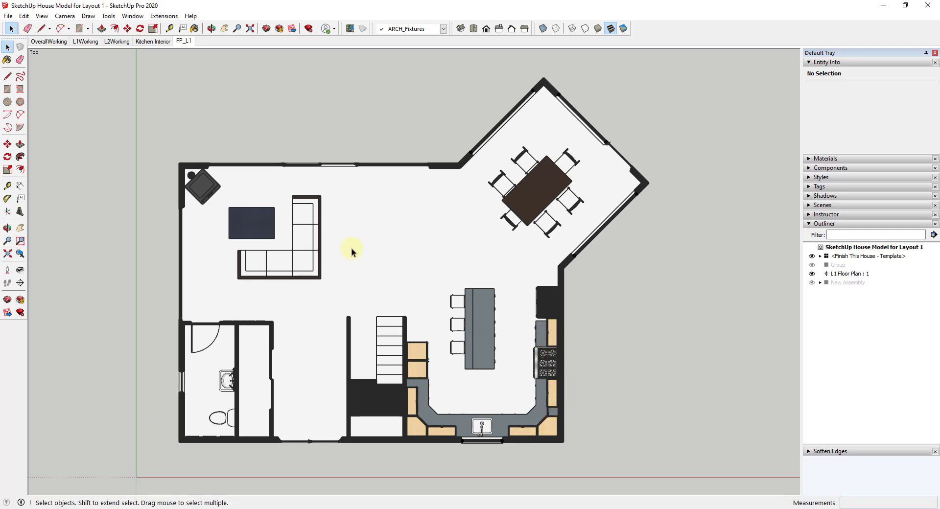
# Step: Check the section plane and its outline from an angled view, and restore the FP_L1 scene
pyautogui.click(389, 101)
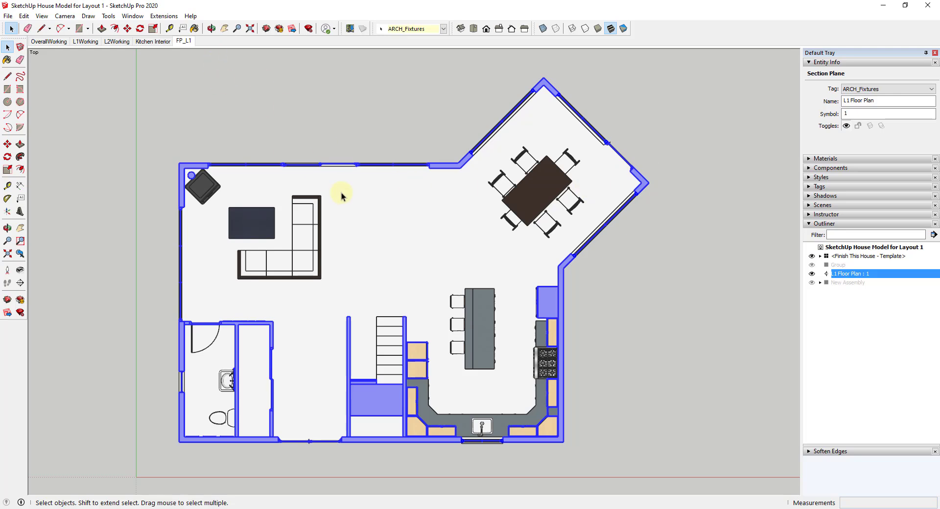
pyautogui.moveTo(344, 199); pyautogui.dragTo(532, 150, button='middle')
pyautogui.click(571, 99)
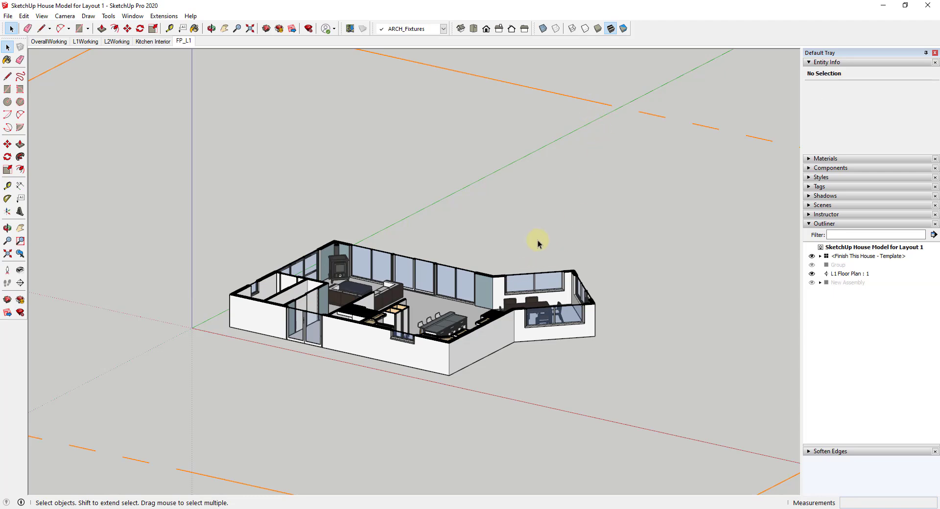
pyautogui.click(188, 42)
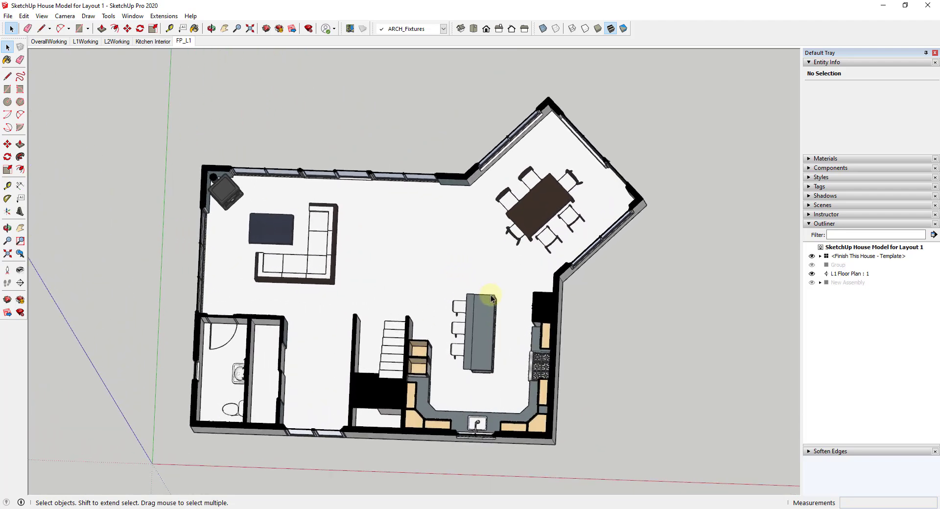
# Step: Turn off the display of section planes and update the FP_L1 scene, saving the change to the selected style
pyautogui.click(65, 16)
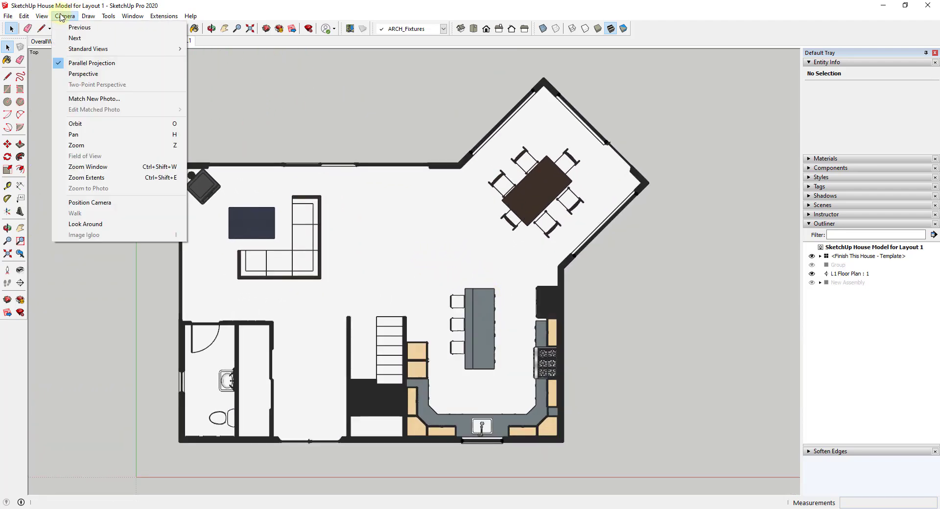
pyautogui.moveTo(40, 18)
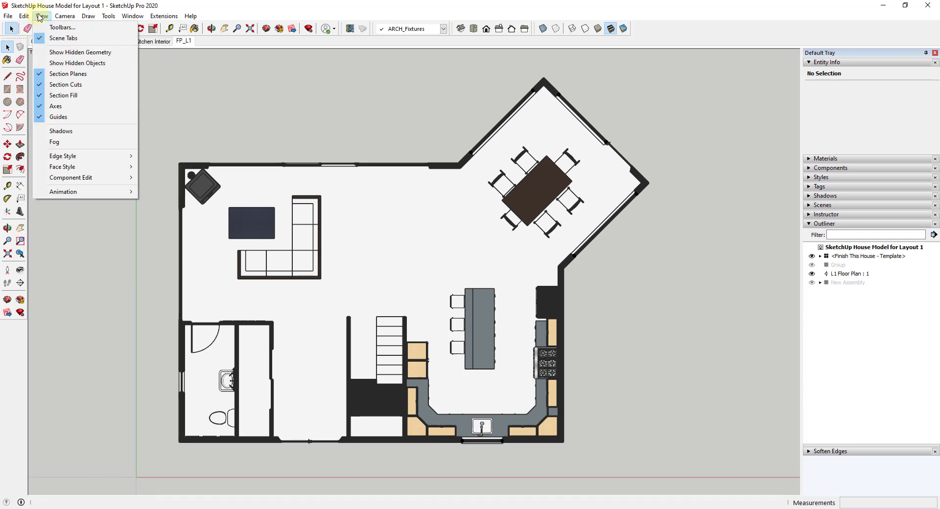
pyautogui.click(71, 75)
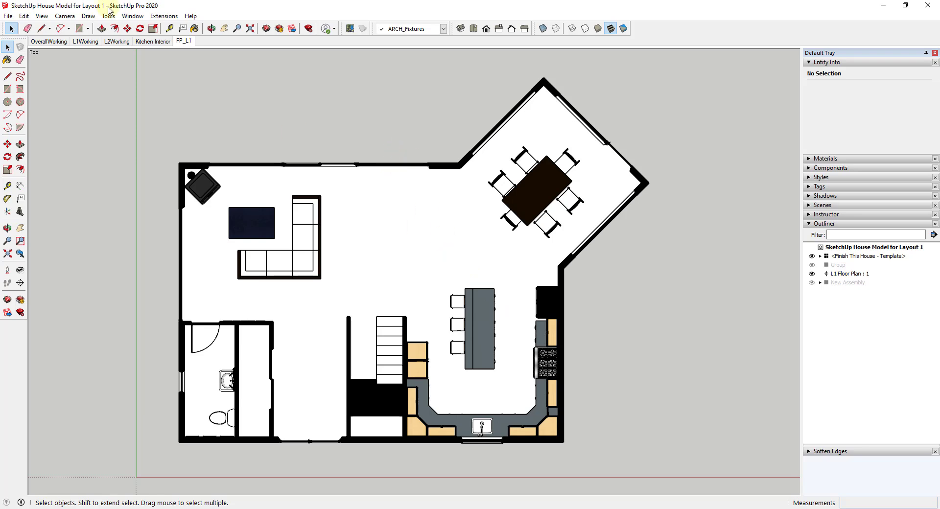
pyautogui.rightClick(184, 41)
pyautogui.click(211, 82)
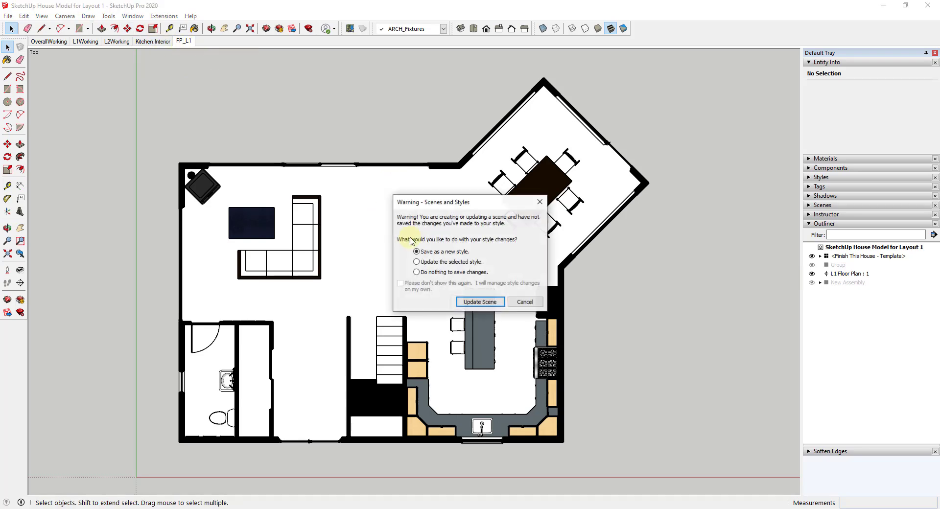
pyautogui.click(432, 263)
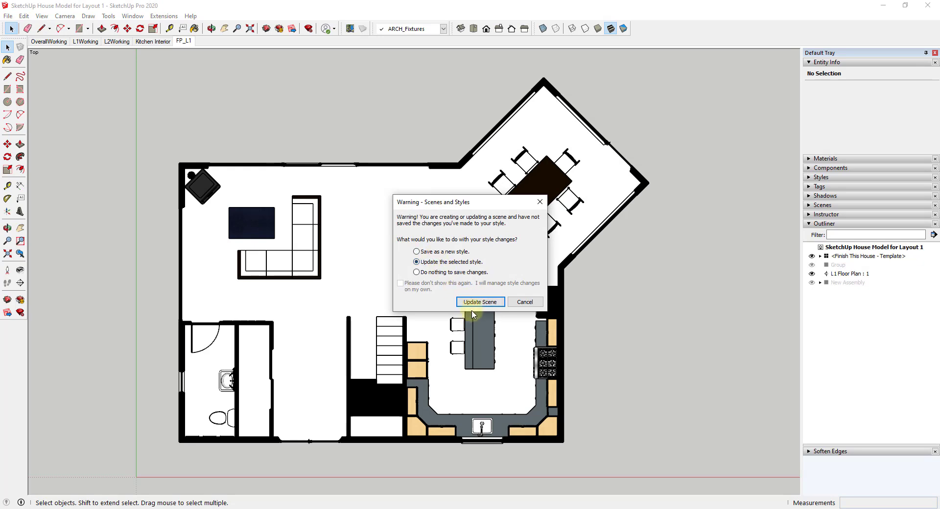
pyautogui.click(481, 301)
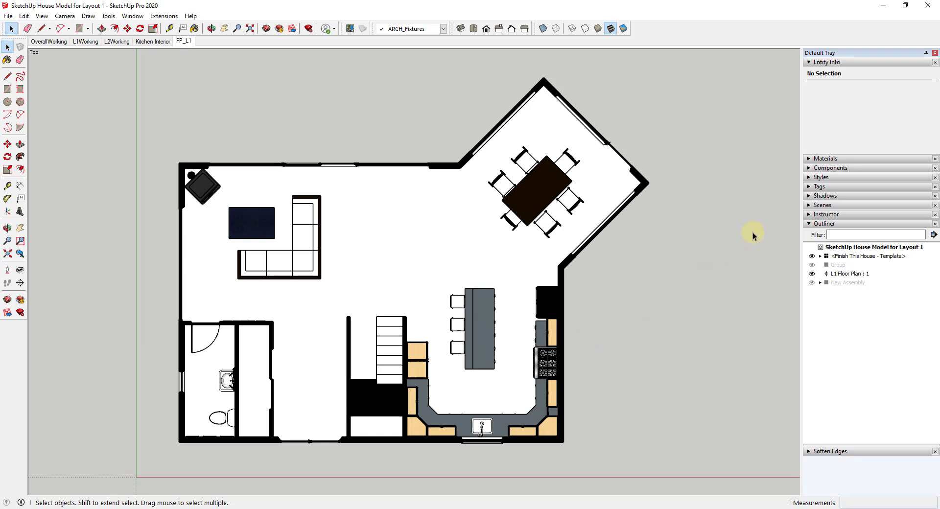
# Step: Browse the style collections and open Default Styles
pyautogui.click(809, 178)
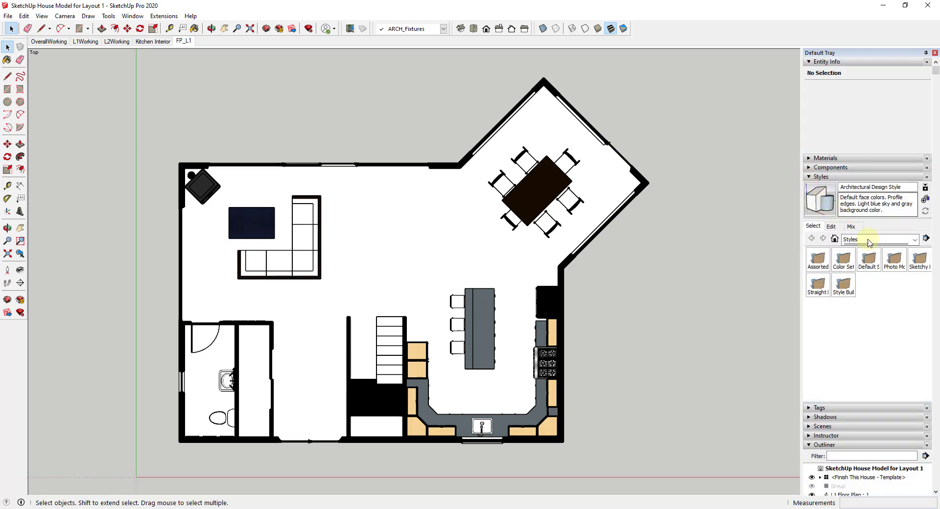
pyautogui.click(861, 239)
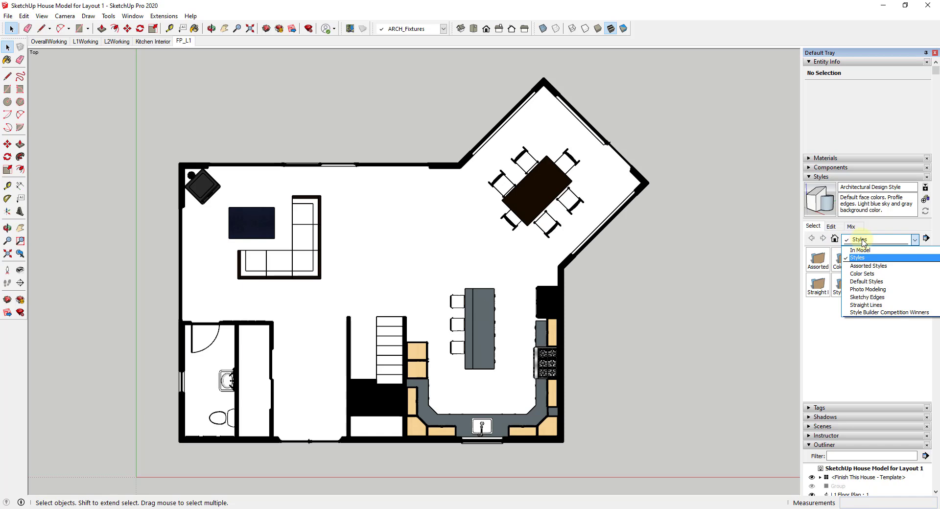
pyautogui.click(868, 289)
pyautogui.click(867, 239)
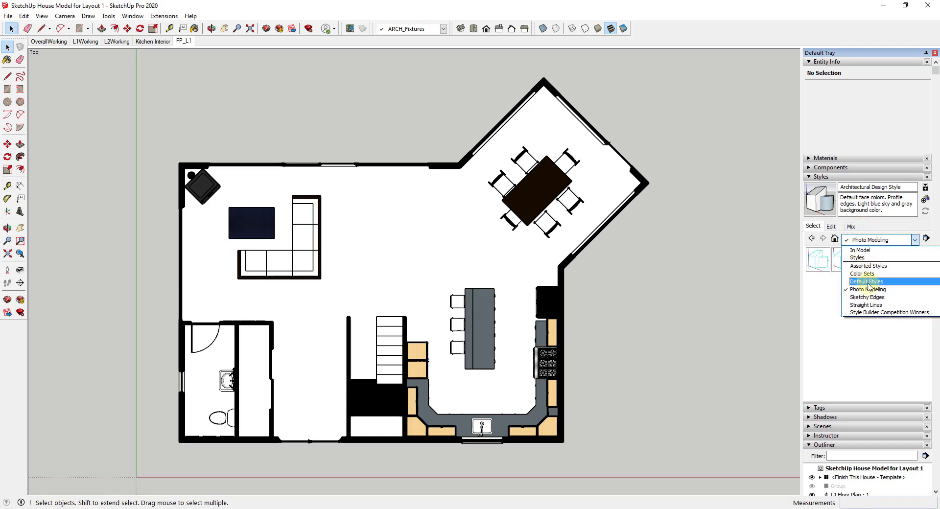
pyautogui.click(869, 286)
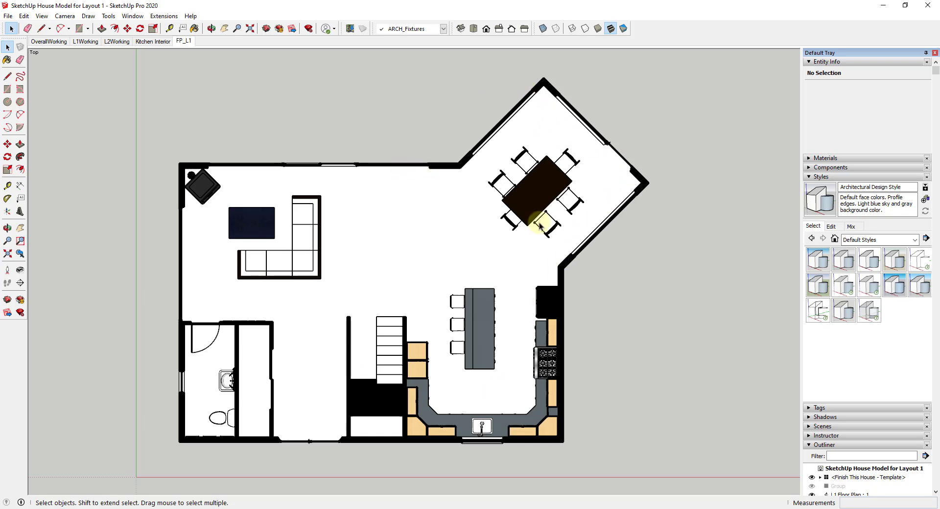
# Step: Try the HiddenLine and Shaded with textures styles on the plan, and apply Construction Documentation Style
pyautogui.click(868, 265)
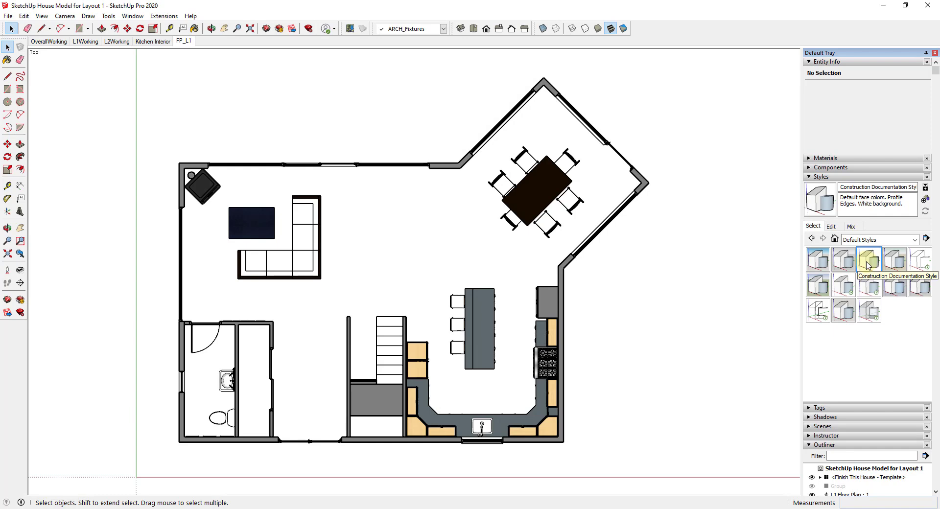
pyautogui.click(920, 260)
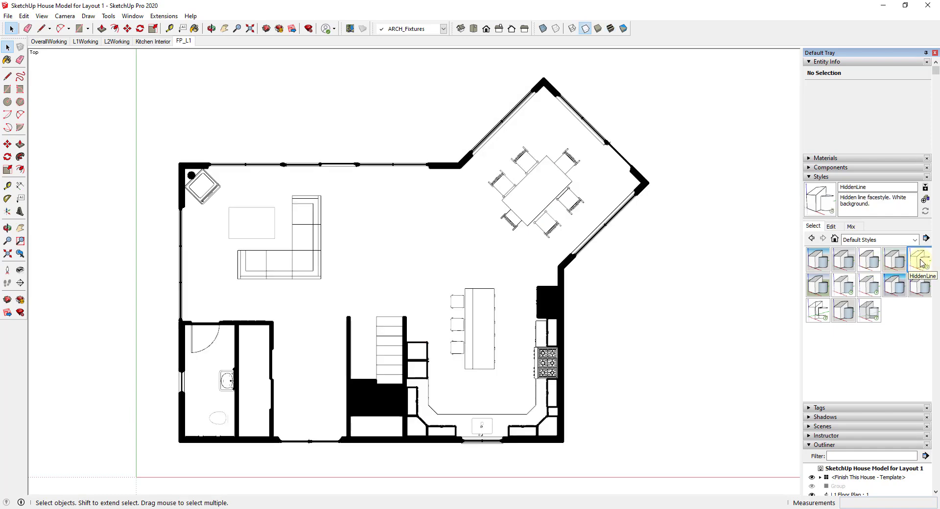
pyautogui.click(867, 288)
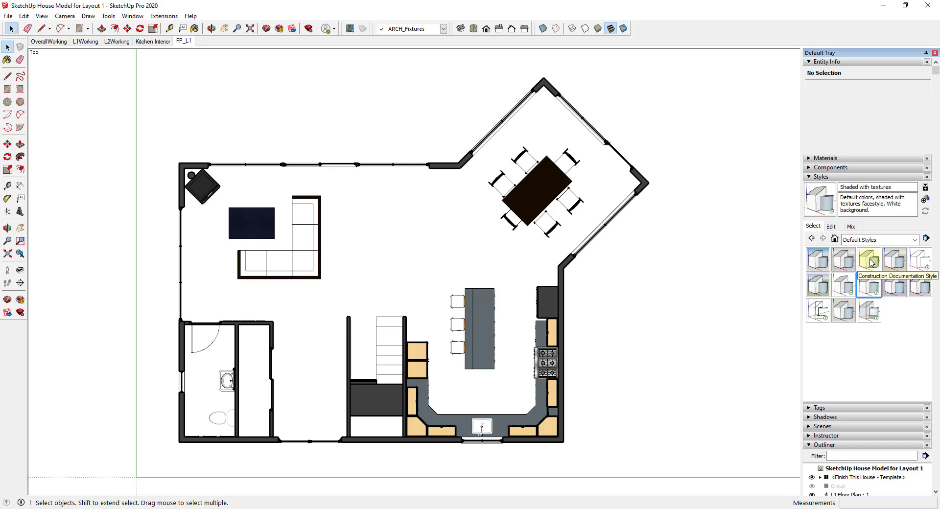
pyautogui.click(871, 263)
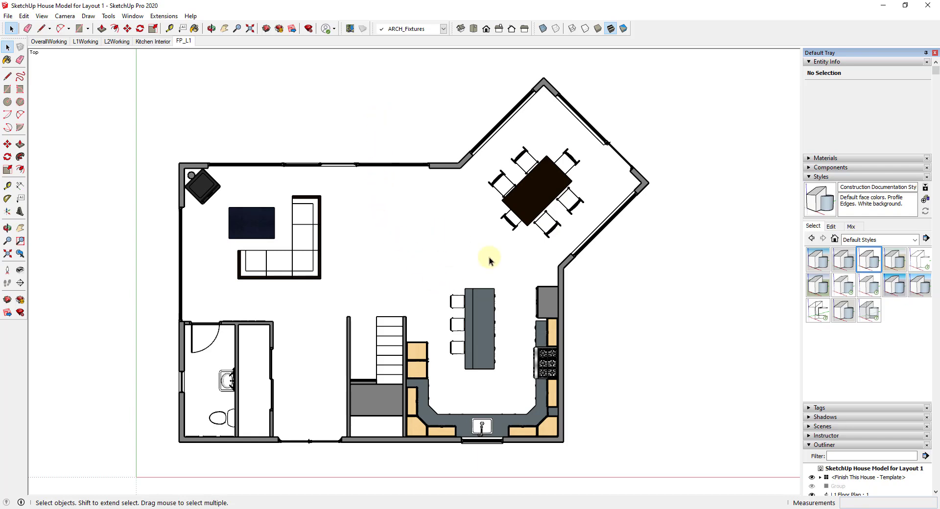
pyautogui.press('Right')
pyautogui.press('Right')
pyautogui.click(869, 265)
# Step: Turn off the model axes in the modeling settings of the Construction Documentation Style
pyautogui.click(831, 227)
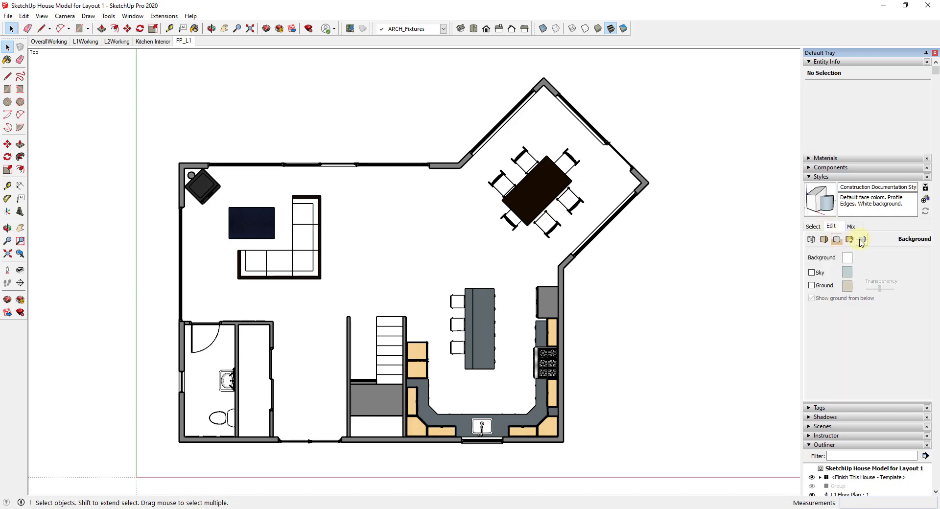
pyautogui.click(862, 240)
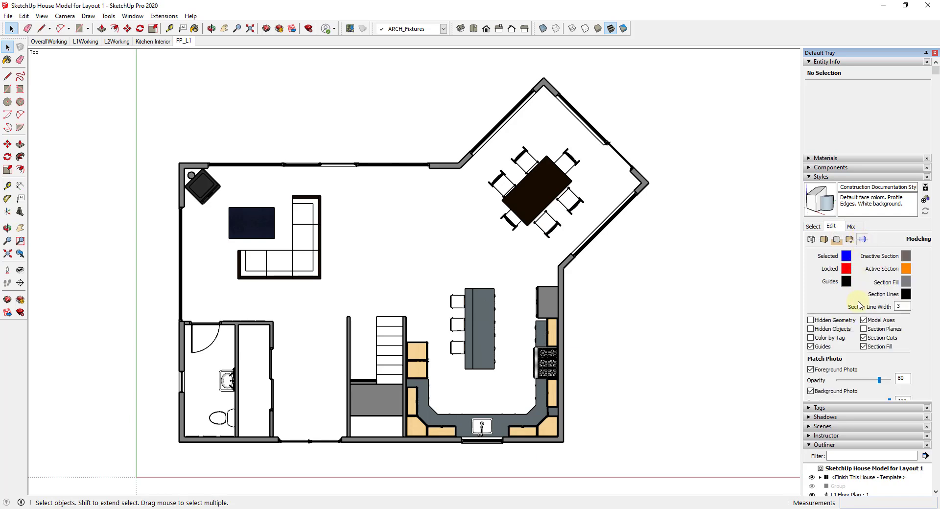
pyautogui.click(875, 323)
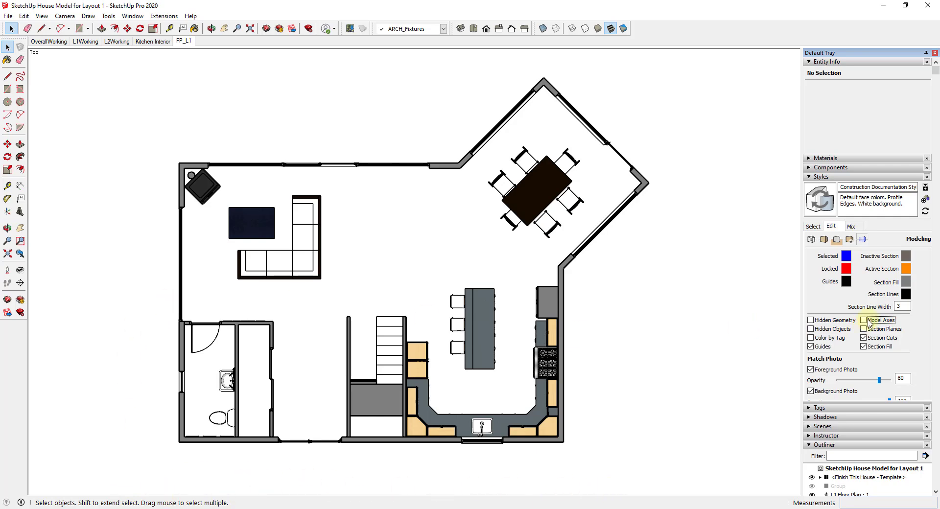
# Step: Compare the plan with and without the section fill, and leave the fill turned off
pyautogui.click(863, 346)
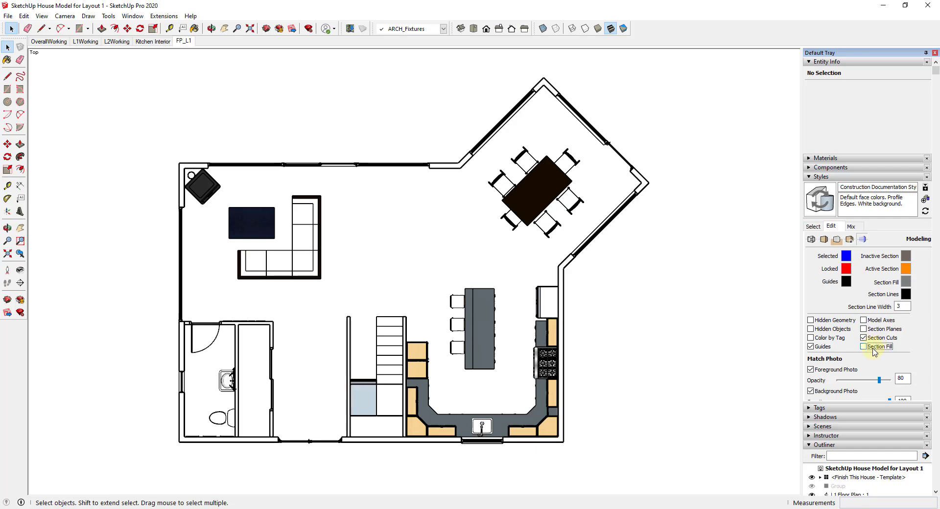
pyautogui.click(874, 350)
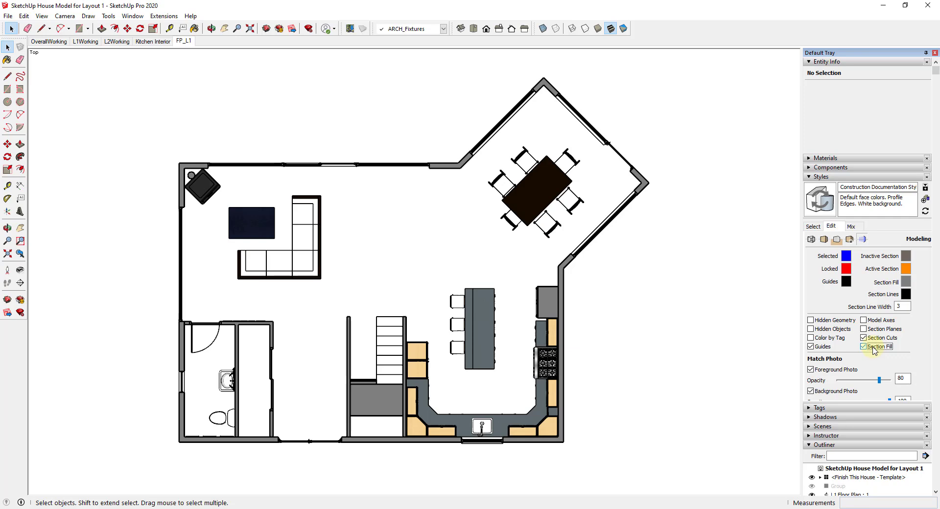
pyautogui.click(874, 350)
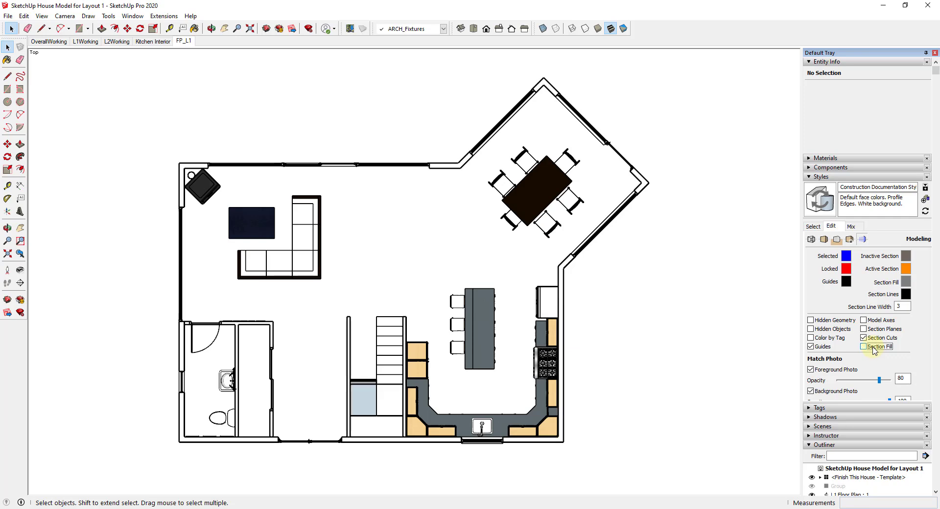
pyautogui.click(874, 350)
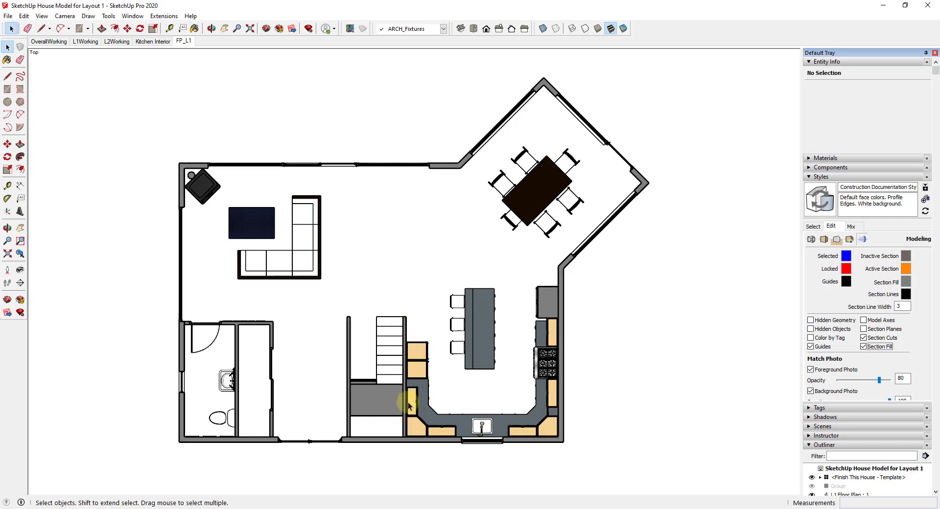
pyautogui.click(864, 347)
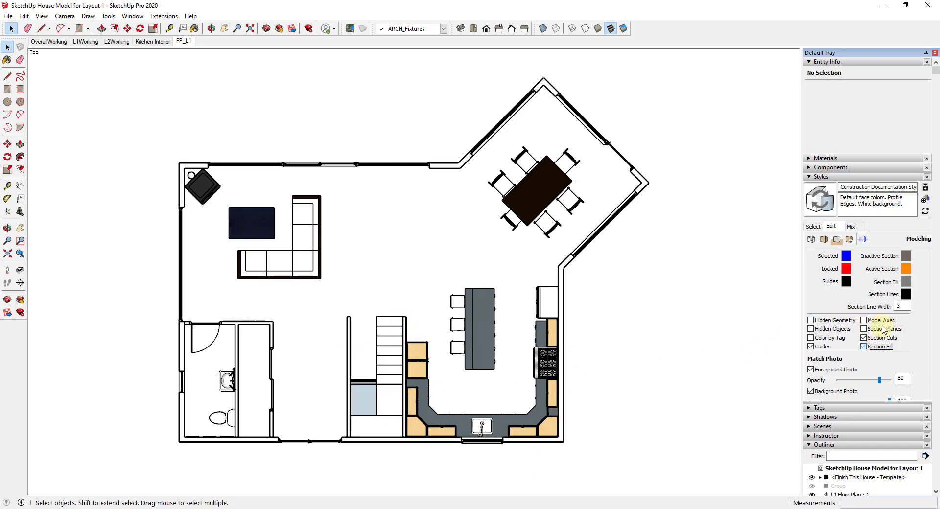
# Step: Try a black section fill colour and turn on the section fill to view the cut walls
pyautogui.click(904, 283)
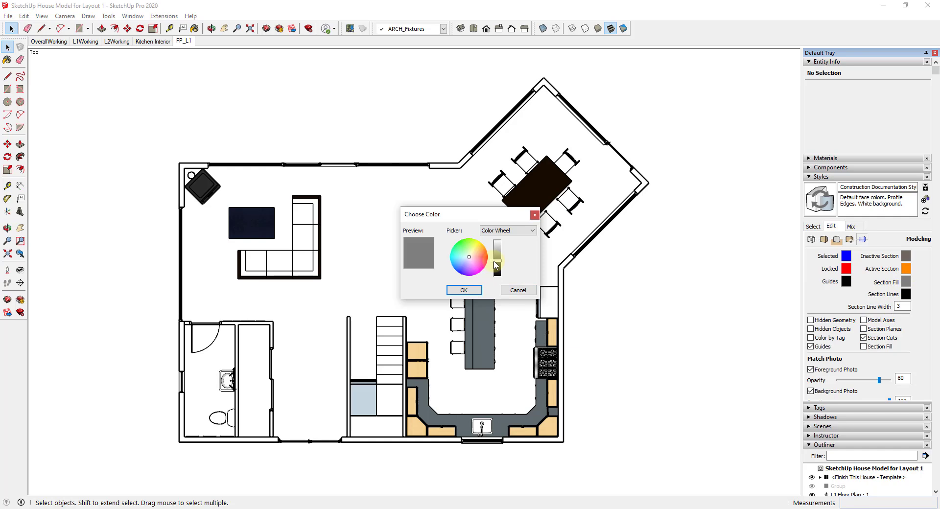
pyautogui.moveTo(497, 261); pyautogui.dragTo(498, 277)
pyautogui.click(472, 291)
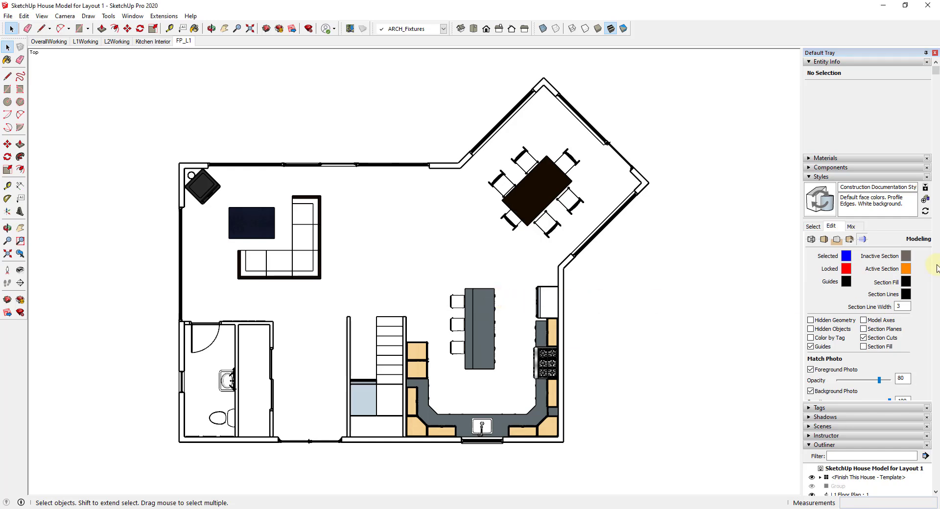
pyautogui.click(863, 347)
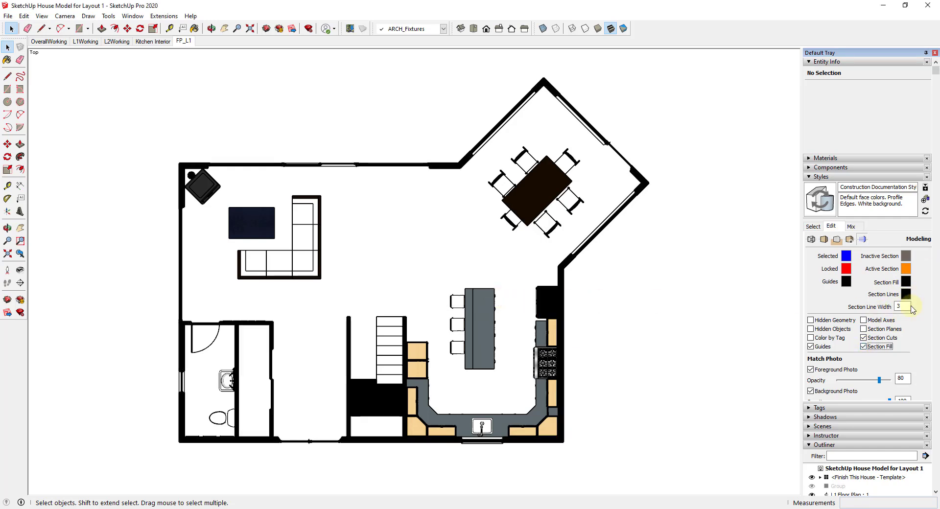
# Step: Change the section fill colour to a light gray, and turn the section fill off after viewing it
pyautogui.click(906, 282)
pyautogui.moveTo(497, 275); pyautogui.dragTo(497, 248)
pyautogui.click(466, 291)
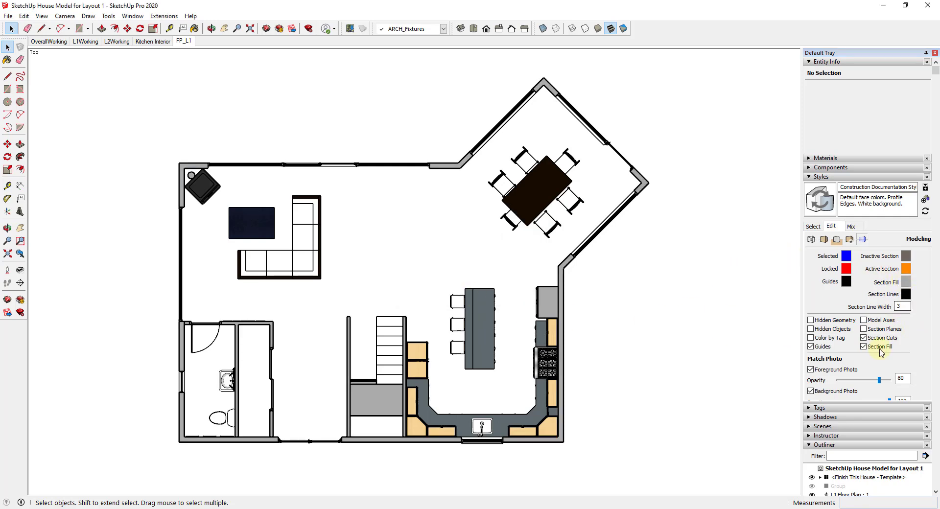
pyautogui.click(863, 347)
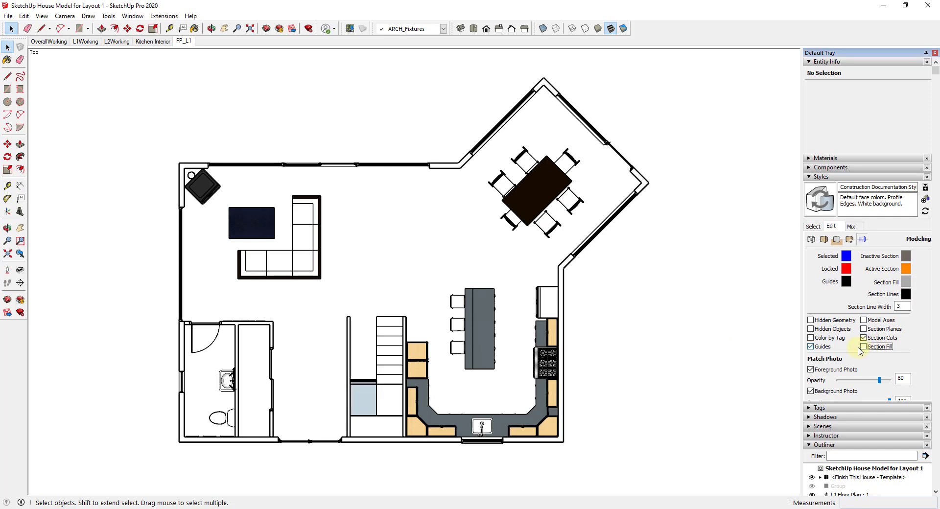
# Step: Set the style's section line width to 1
pyautogui.click(902, 306)
pyautogui.press('Return')
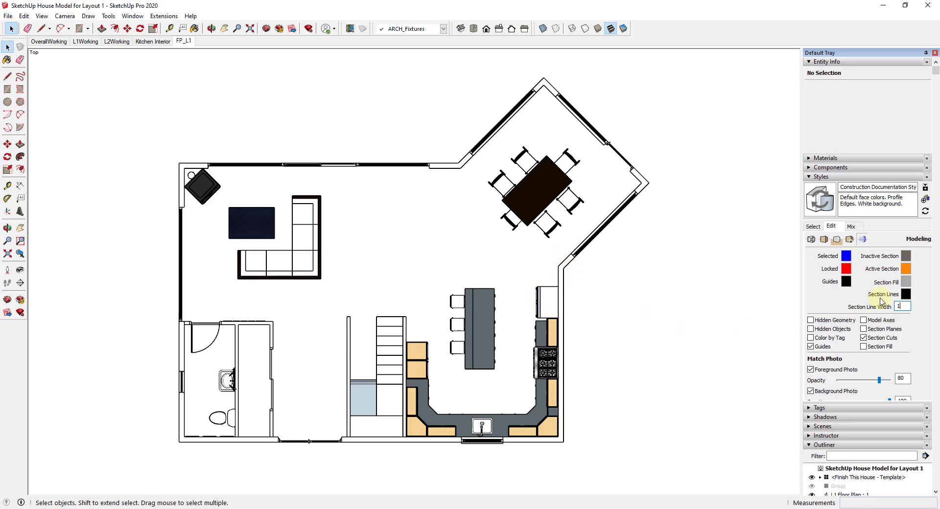
pyautogui.click(903, 305)
# Step: Check the style's face settings, and set the profile edge width to 1
pyautogui.click(825, 239)
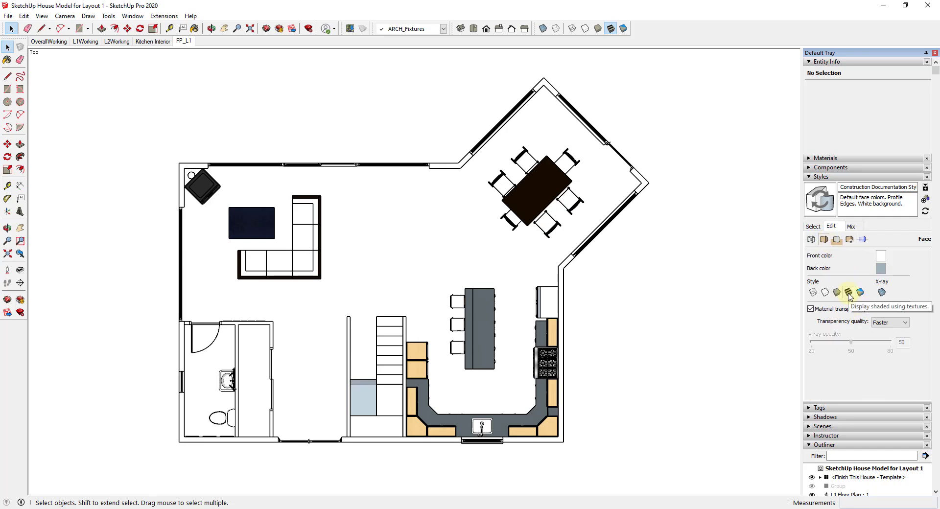
pyautogui.click(811, 239)
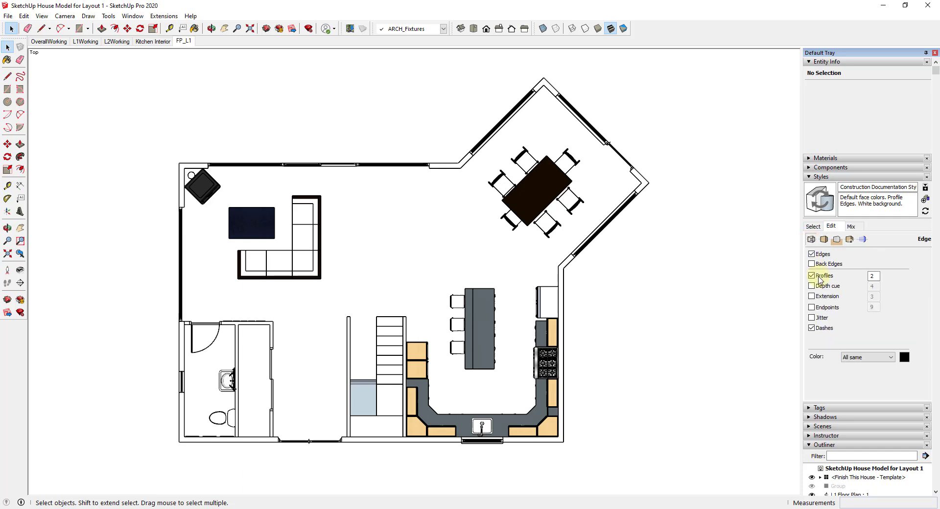
pyautogui.doubleClick(878, 275)
pyautogui.write('1')
# Step: Compare the floor plan with profile edges off and on, and leave profiles turned on
pyautogui.click(812, 276)
pyautogui.click(811, 276)
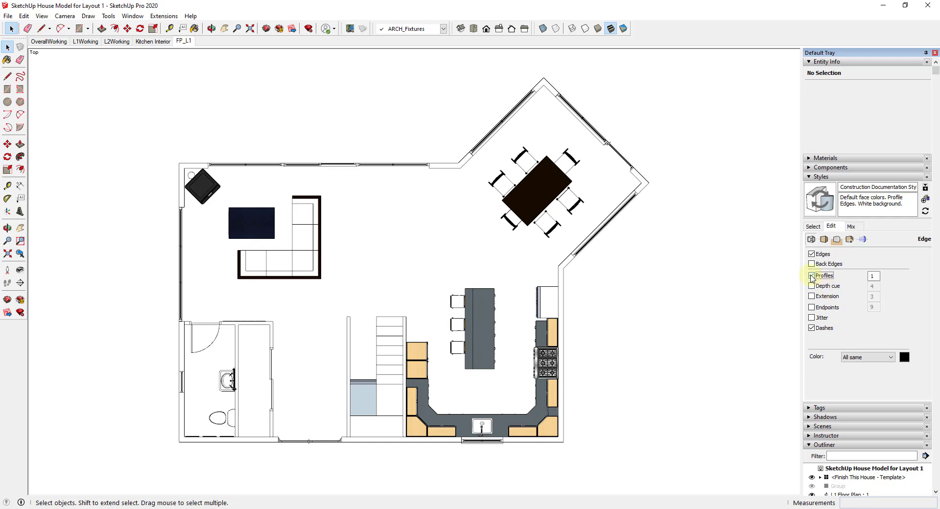
pyautogui.click(811, 277)
pyautogui.click(811, 276)
pyautogui.click(812, 276)
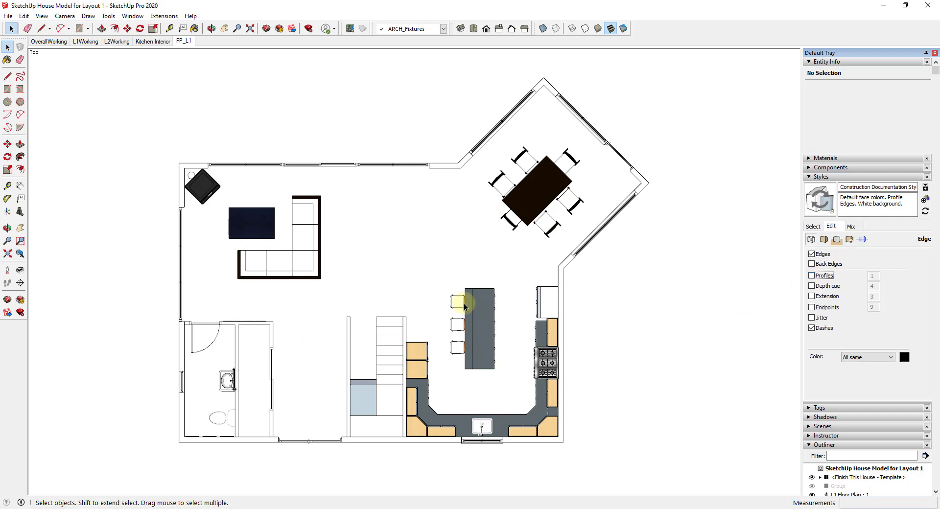
pyautogui.click(812, 276)
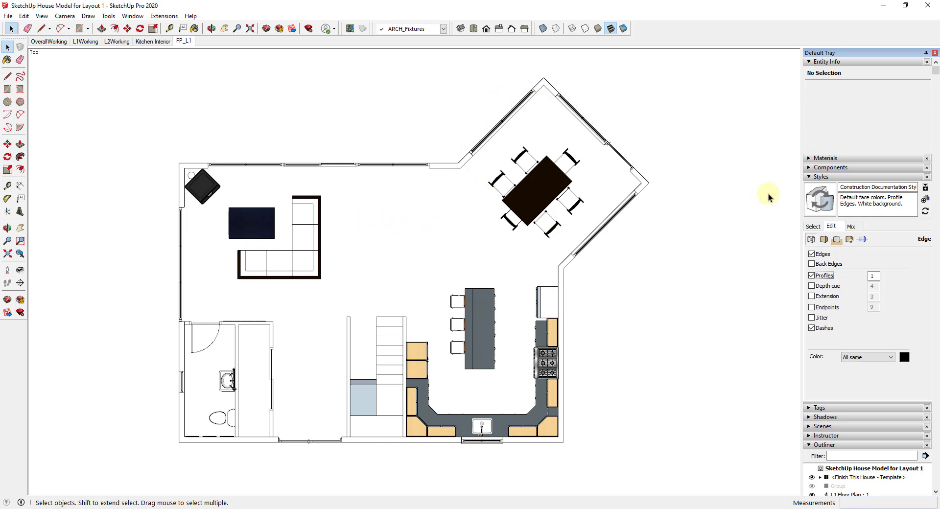
# Step: Save the changes to the Construction Documentation Style and update the FP_L1 scene
pyautogui.click(823, 207)
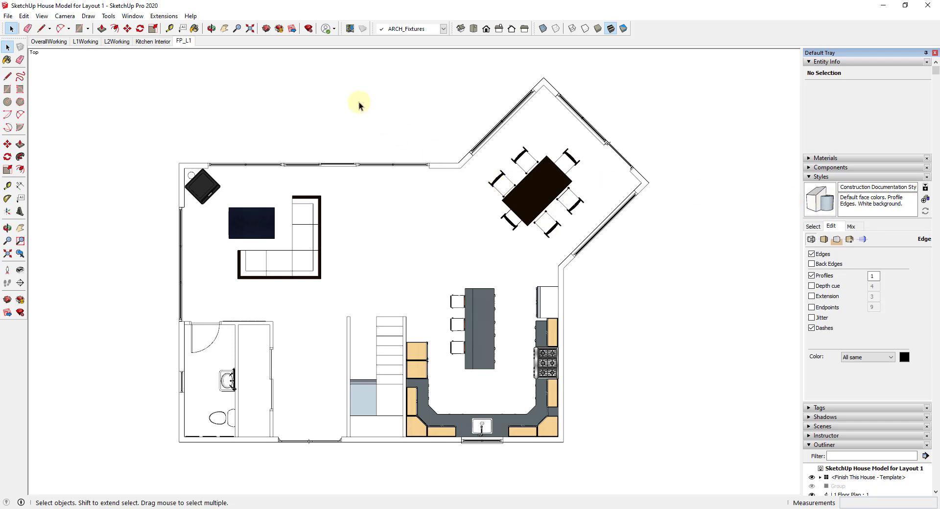
pyautogui.rightClick(180, 43)
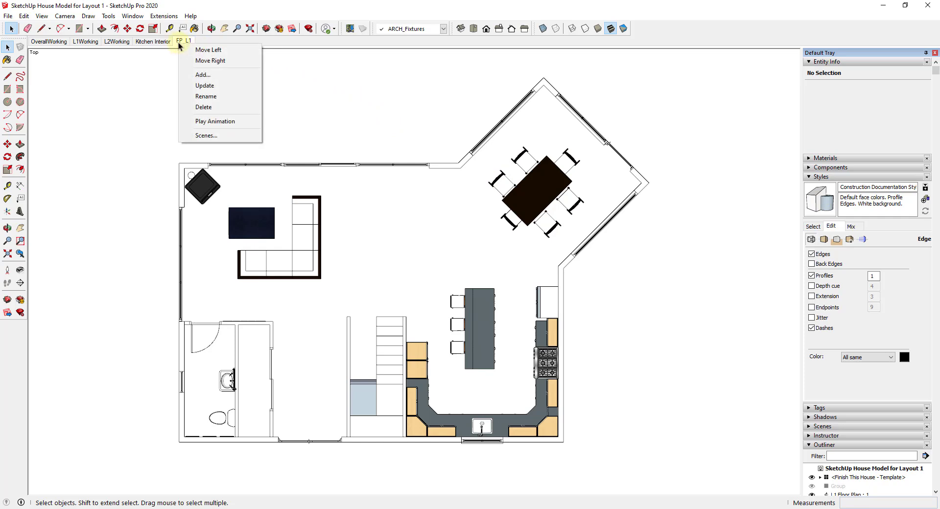
pyautogui.click(195, 85)
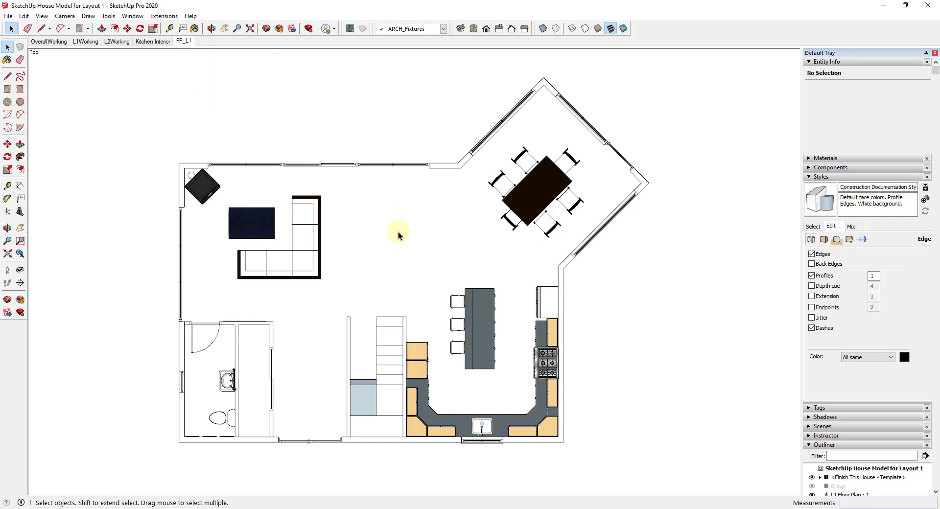
# Step: Inspect the cut model from an angled view, compare it with the L1Working scene, and return to FP_L1
pyautogui.press('o')
pyautogui.moveTo(371, 403); pyautogui.dragTo(537, 114)
pyautogui.press('space')
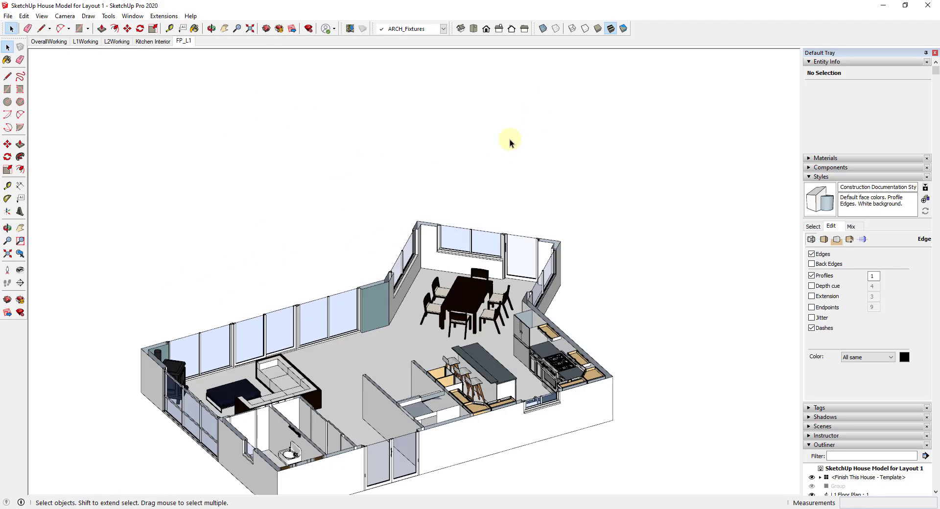
pyautogui.click(82, 42)
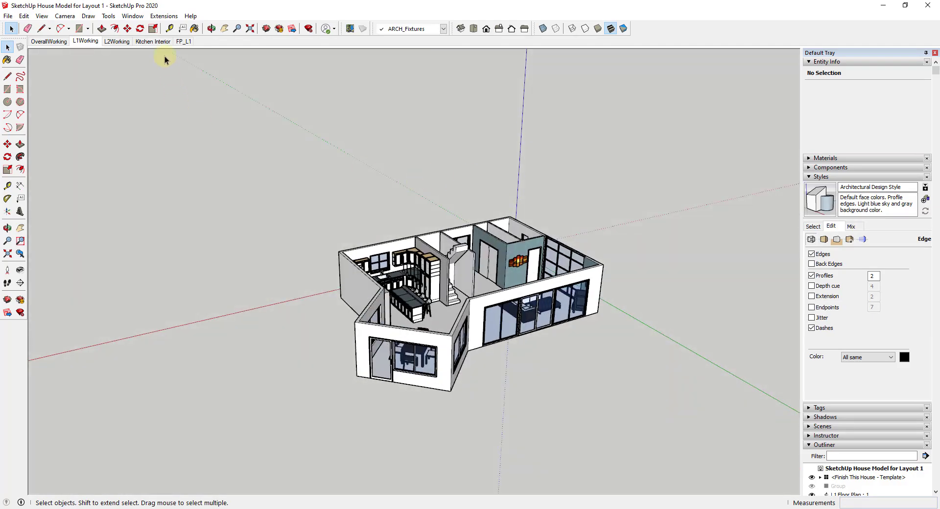
pyautogui.click(186, 43)
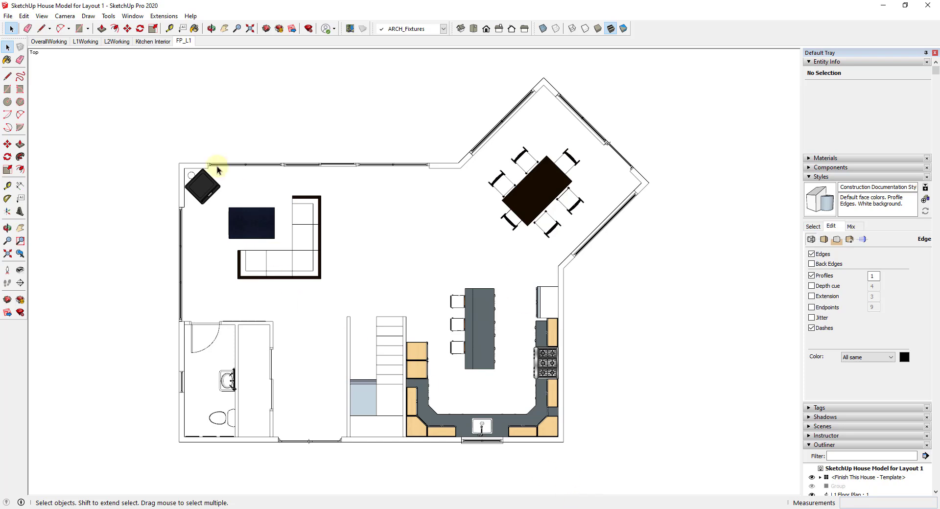
# Step: Save the house model file
pyautogui.click(9, 16)
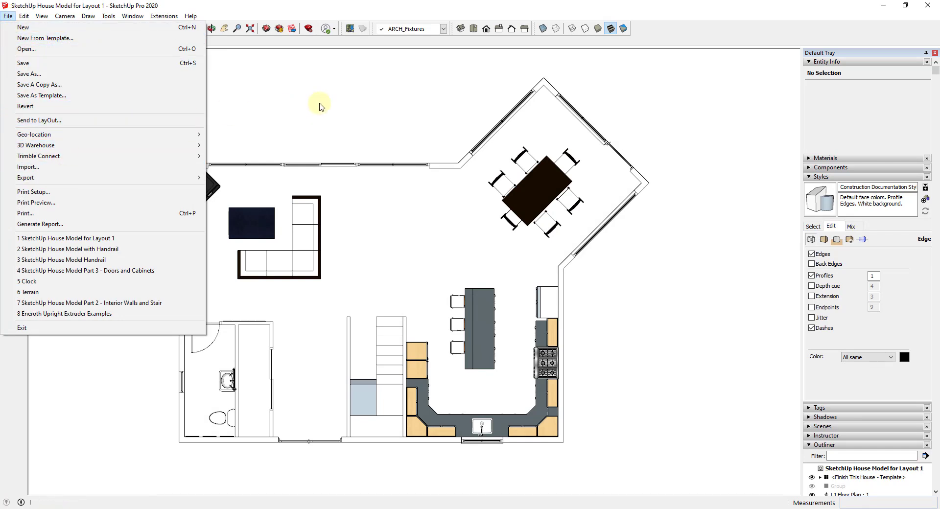
pyautogui.click(22, 63)
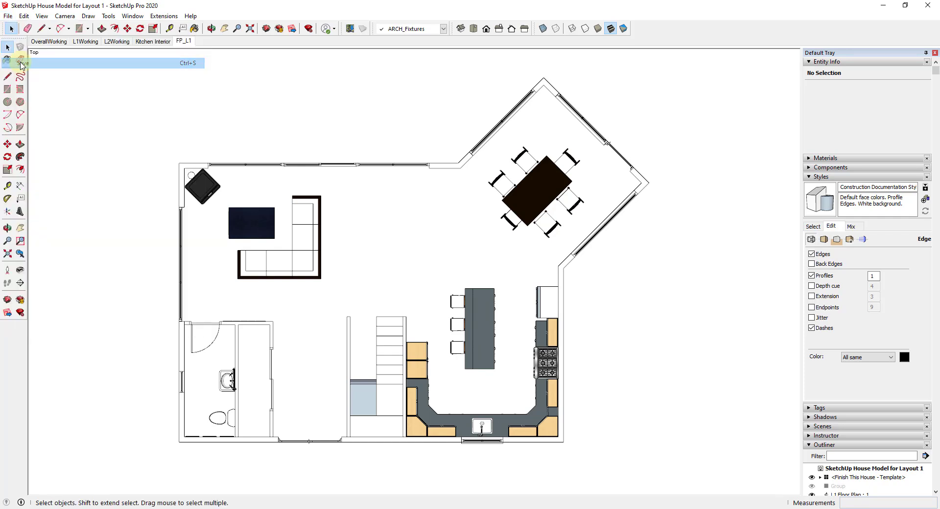
pyautogui.click(196, 145)
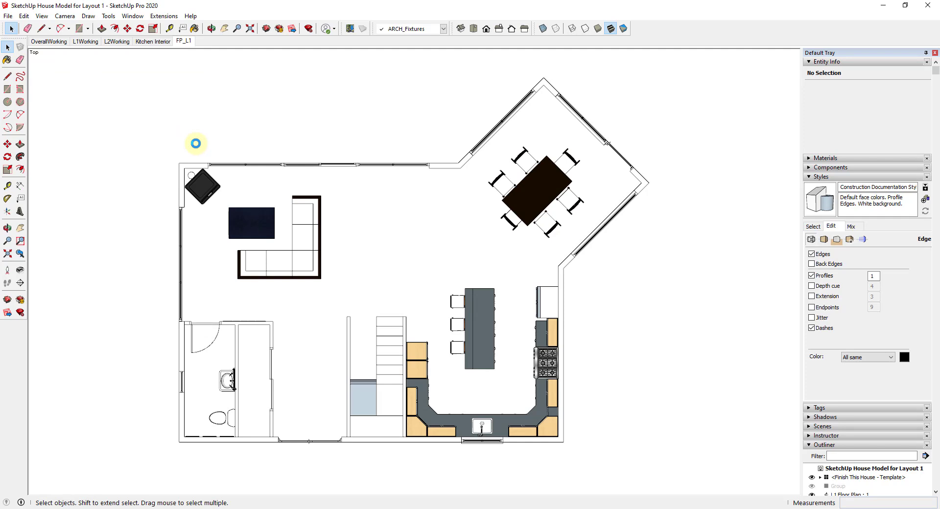
# Step: Send the model to LayOut and postpone the software update offer
pyautogui.click(7, 16)
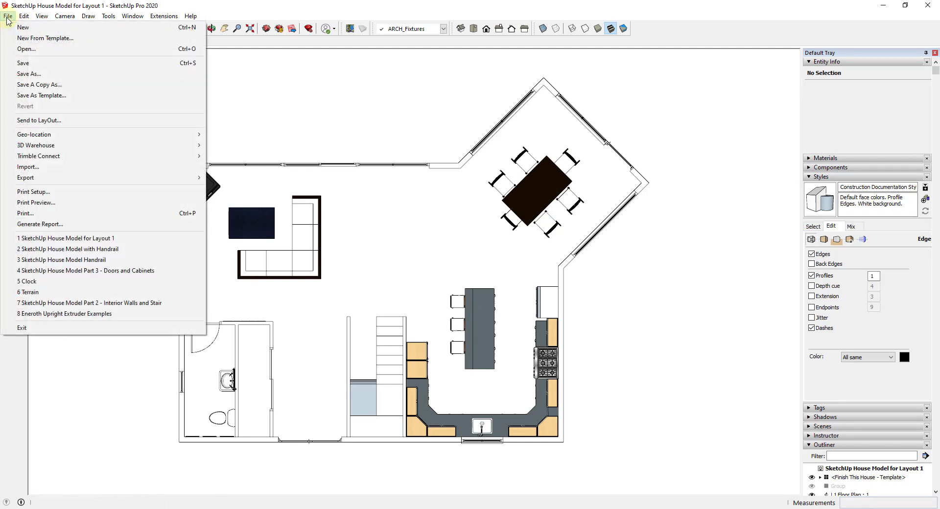
pyautogui.click(65, 123)
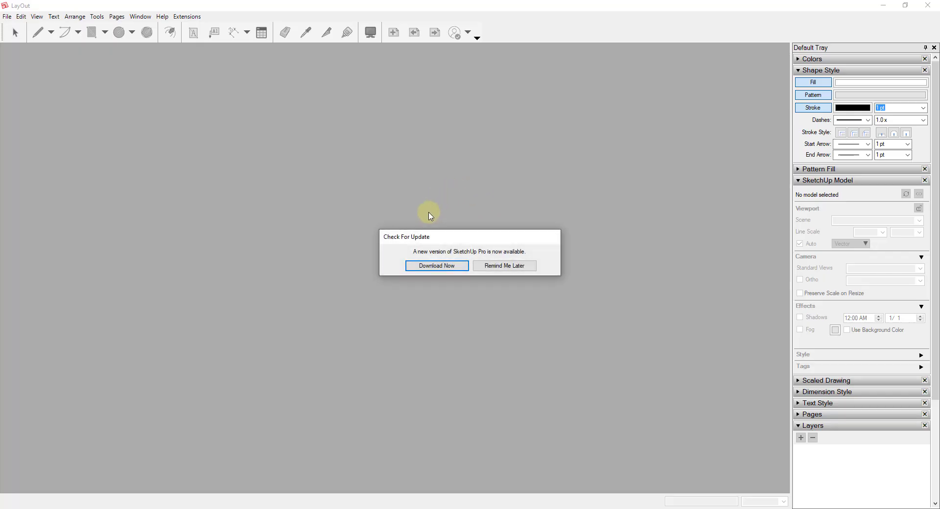
pyautogui.click(506, 267)
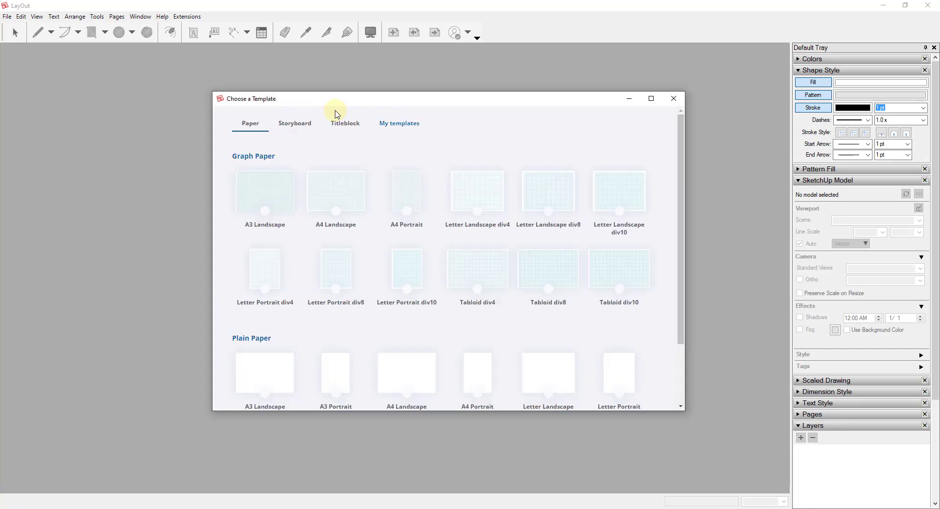
# Step: Browse the paper and titleblock templates and start the document from the custom TSE Arch D Template
pyautogui.scroll(-3, 477, 240)
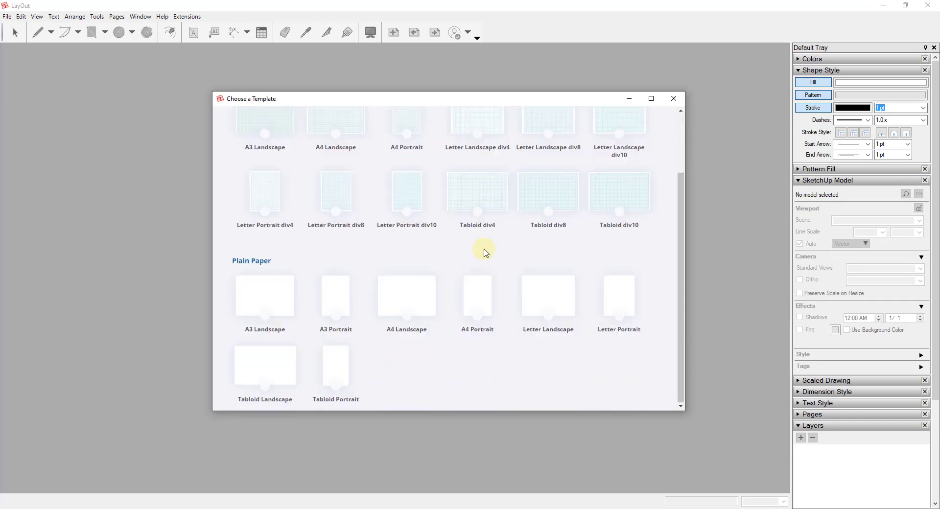
pyautogui.scroll(3, 483, 258)
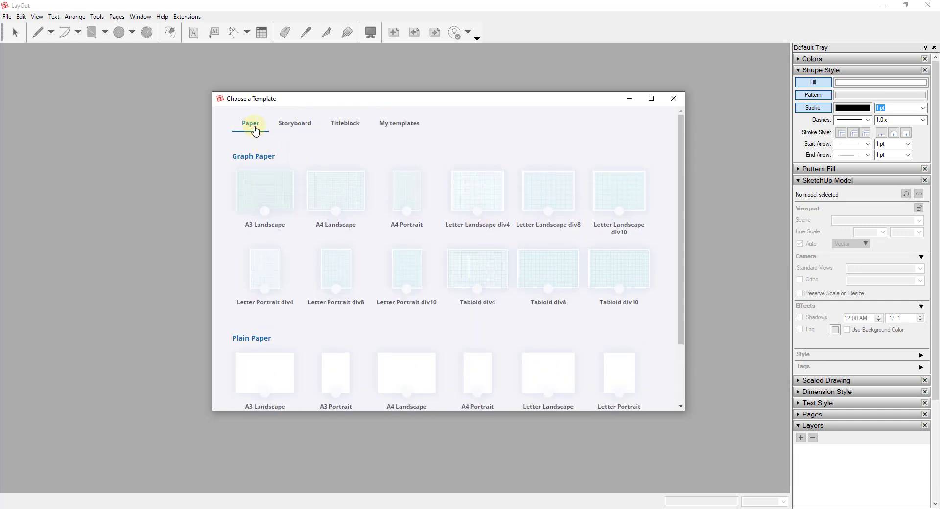
pyautogui.click(335, 129)
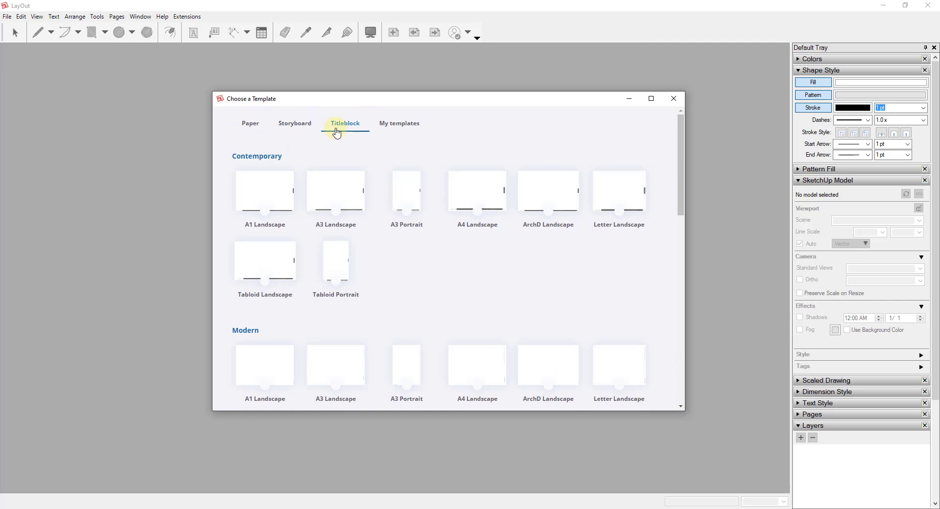
pyautogui.scroll(-12, 487, 293)
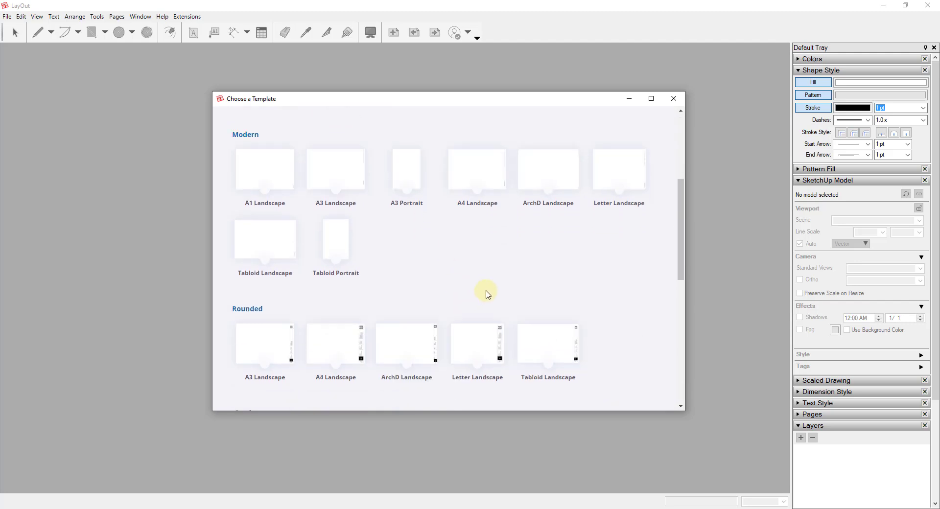
pyautogui.scroll(-5, 336, 220)
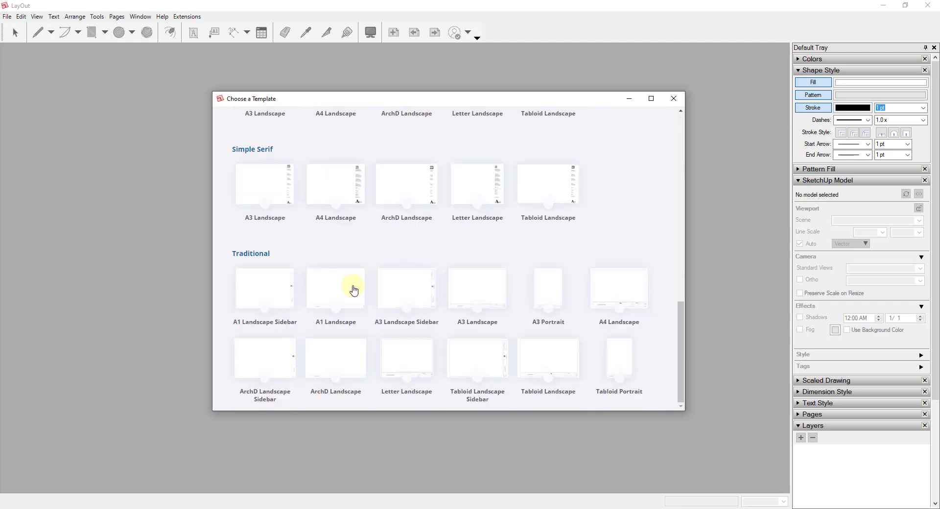
pyautogui.scroll(15, 387, 349)
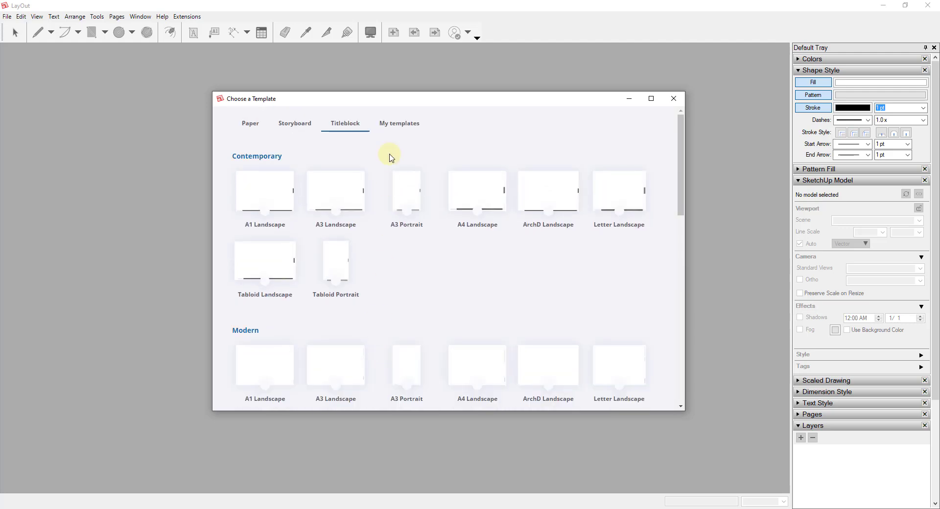
pyautogui.click(394, 128)
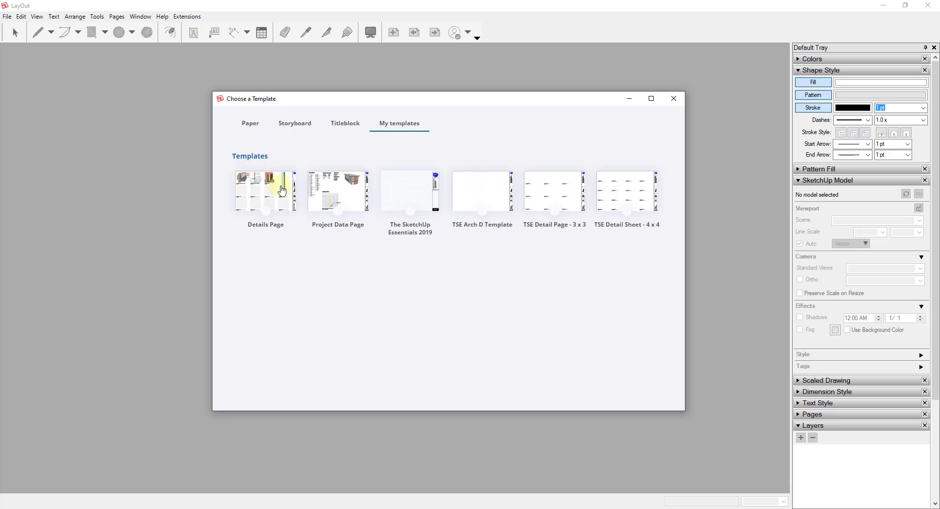
pyautogui.click(488, 190)
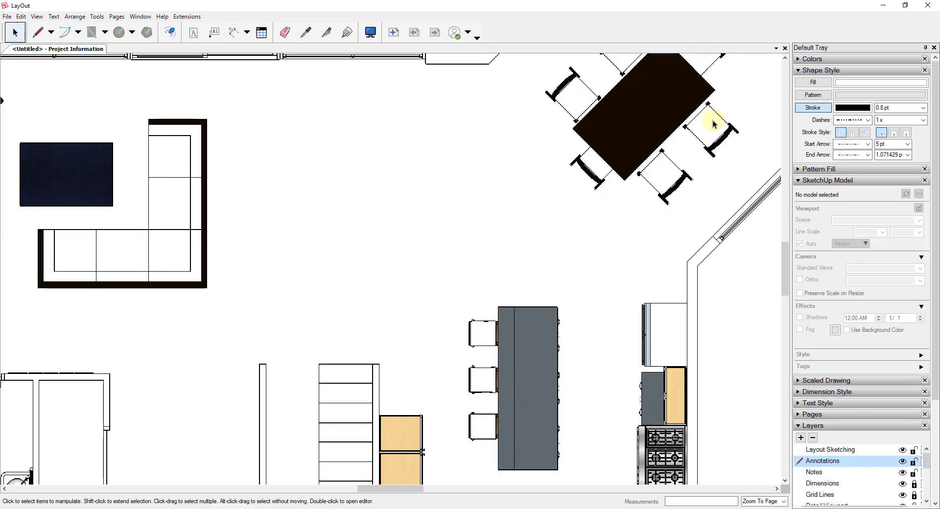
# Step: Select the floor plan viewport and shift it slightly left within the sheet border
pyautogui.scroll(-6, 540, 362)
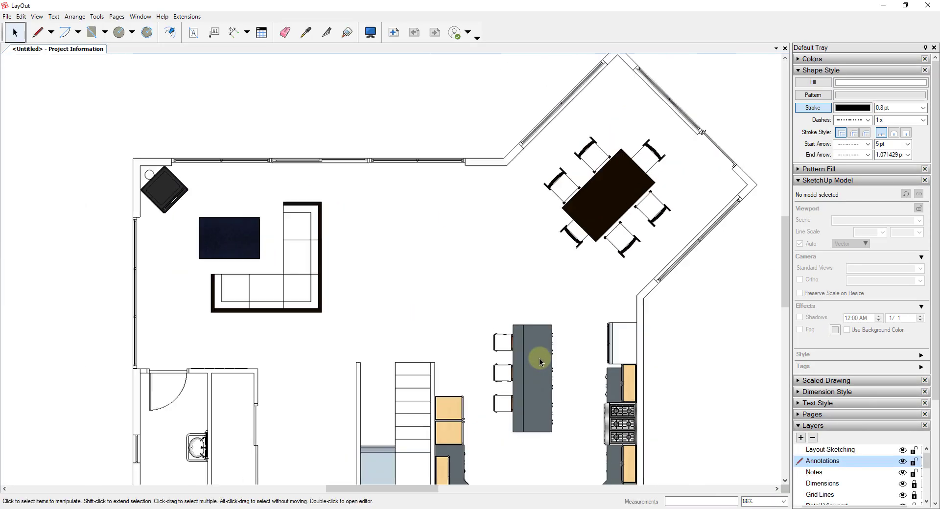
pyautogui.scroll(3, 699, 420)
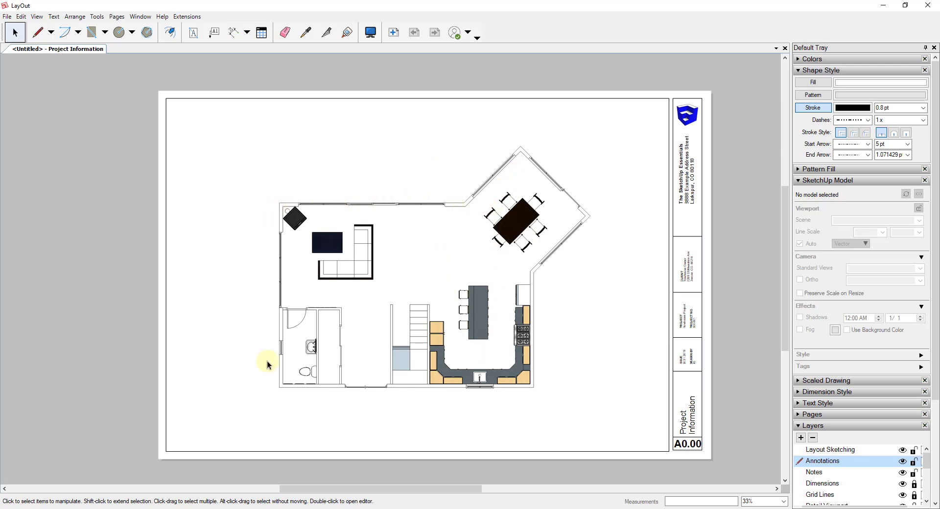
pyautogui.click(530, 228)
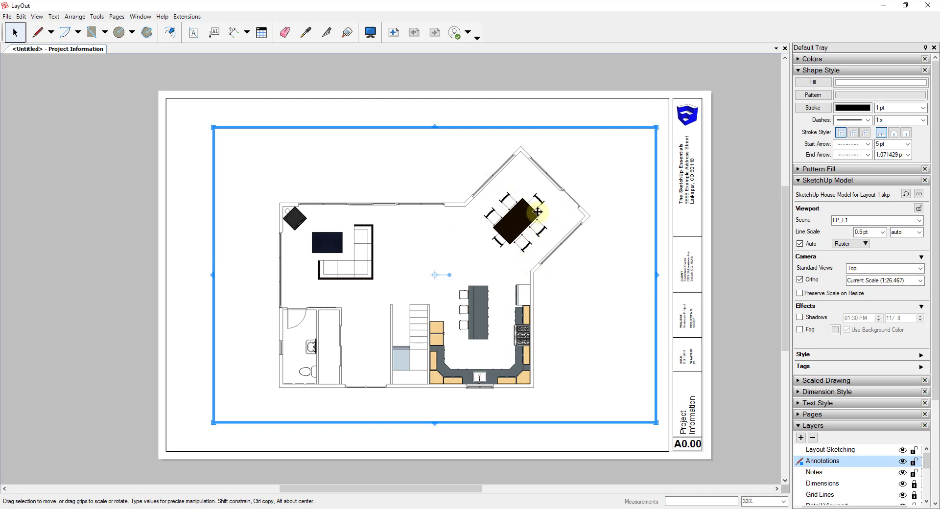
pyautogui.moveTo(516, 212)
pyautogui.mouseDown()
pyautogui.moveTo(486, 199)
pyautogui.moveTo(522, 217)
pyautogui.moveTo(551, 200)
pyautogui.moveTo(550, 221)
pyautogui.moveTo(465, 267)
pyautogui.moveTo(511, 214)
pyautogui.moveTo(483, 210)
pyautogui.moveTo(507, 217)
pyautogui.mouseUp()
pyautogui.scroll(-1, 546, 216)
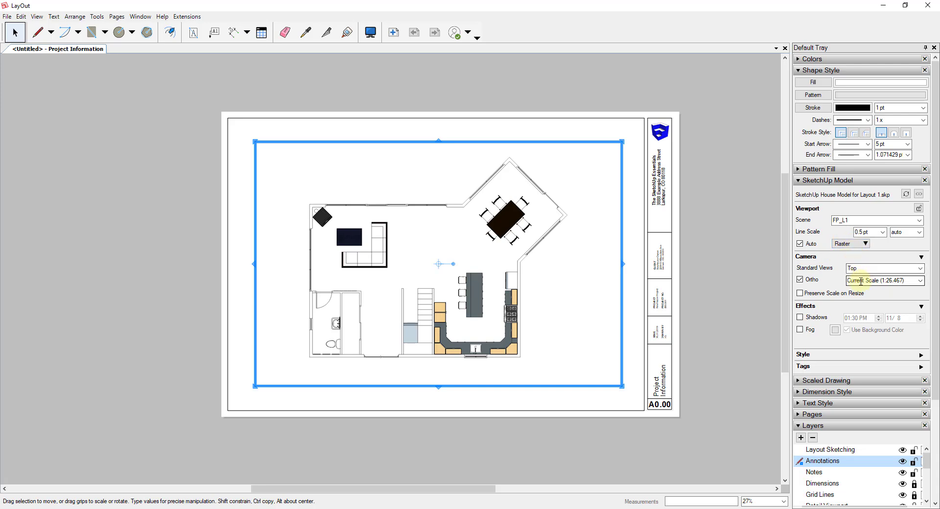
# Step: Set the floor plan viewport's scale to 3/8" = 1'-0" (1:32)
pyautogui.click(920, 281)
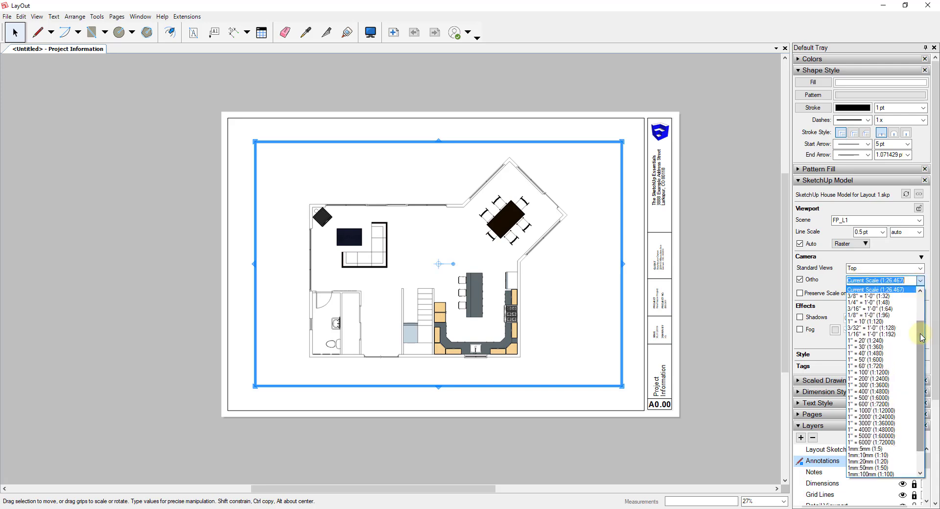
pyautogui.scroll(1, 920, 317)
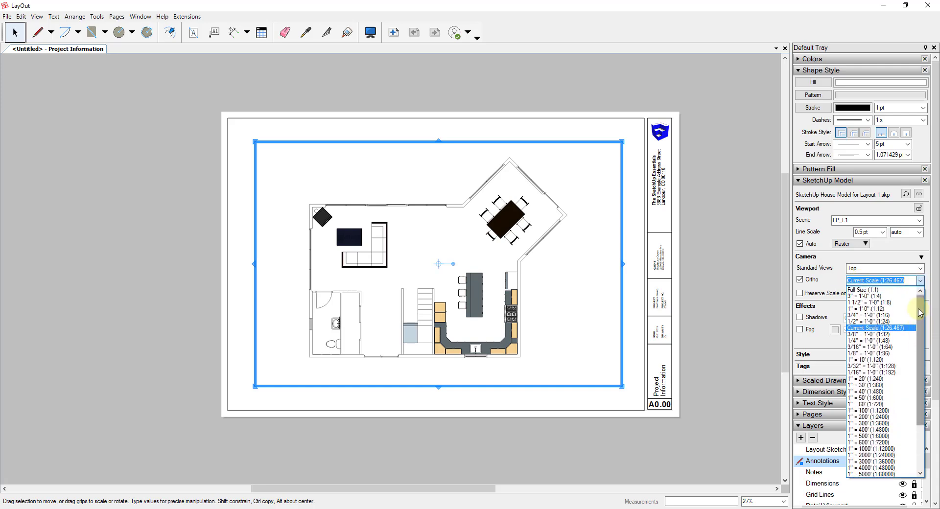
pyautogui.click(866, 334)
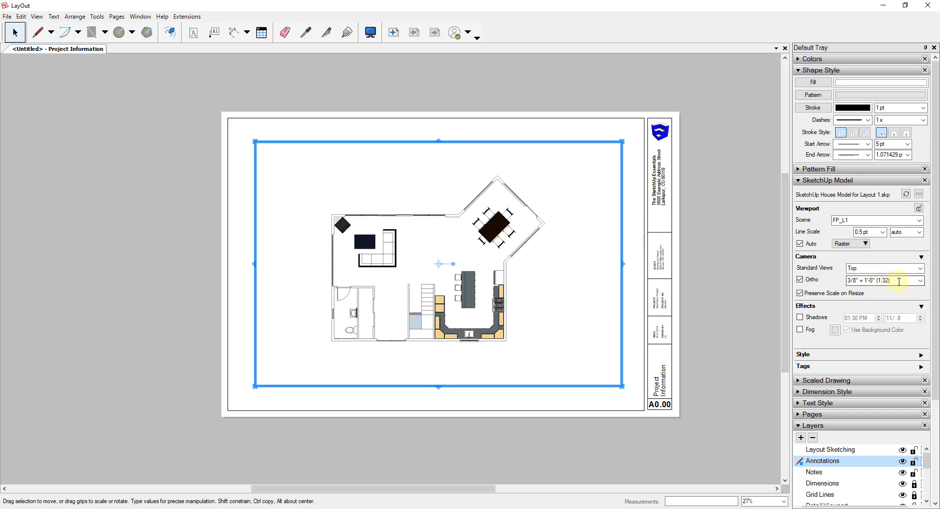
# Step: Set the floor plan viewport's scale to 1/2" = 1'-0" (1:24)
pyautogui.click(920, 281)
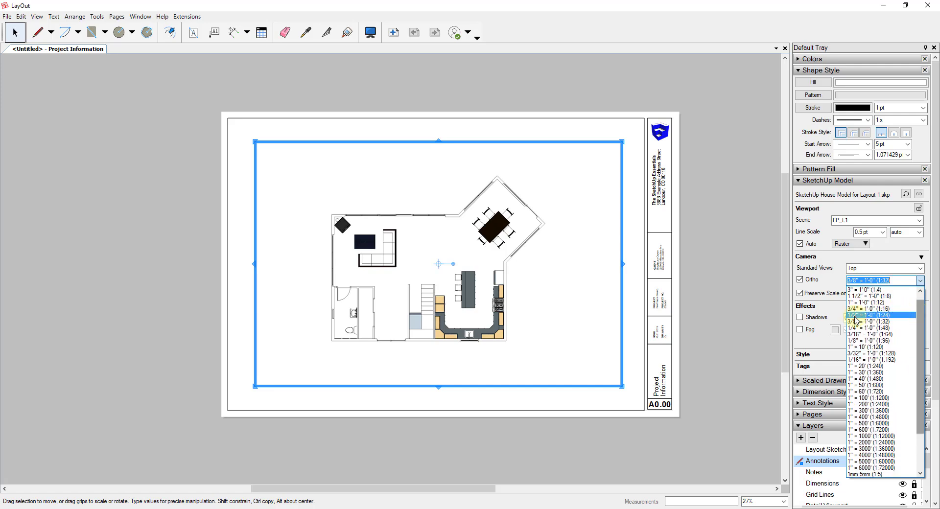
pyautogui.click(517, 235)
pyautogui.press('Up')
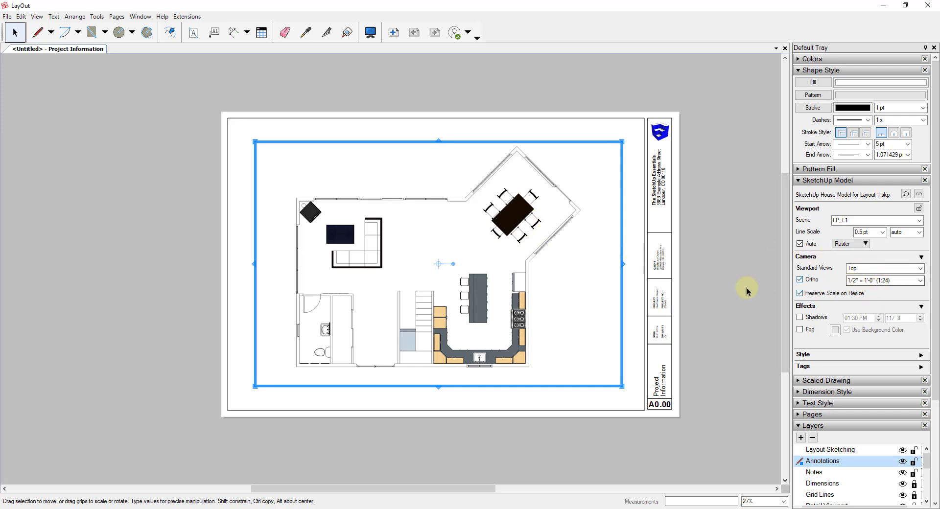
# Step: Move the floor plan viewport slightly right and narrow its frame to about 0.906 of its width, keeping the height
pyautogui.moveTo(535, 302); pyautogui.dragTo(545, 302)
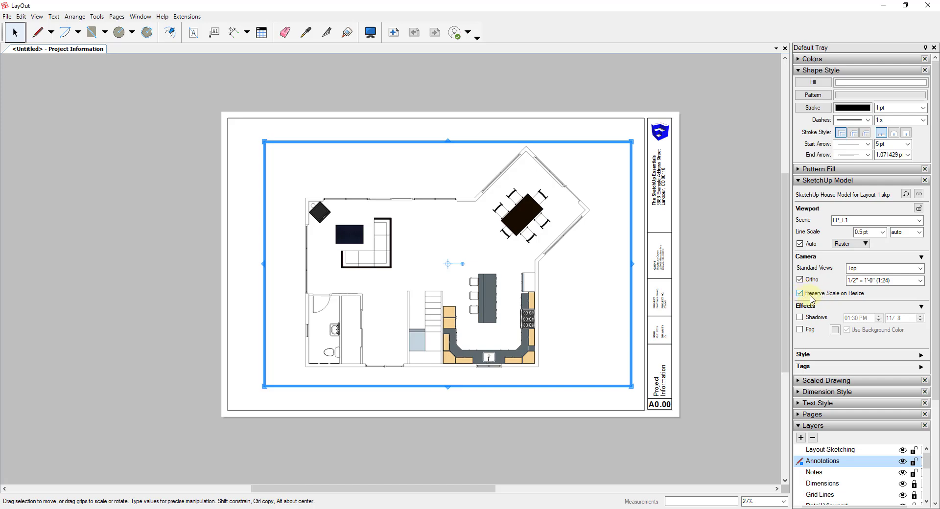
pyautogui.moveTo(631, 386)
pyautogui.mouseDown()
pyautogui.moveTo(593, 369)
pyautogui.moveTo(602, 387)
pyautogui.moveTo(596, 381)
pyautogui.mouseUp()
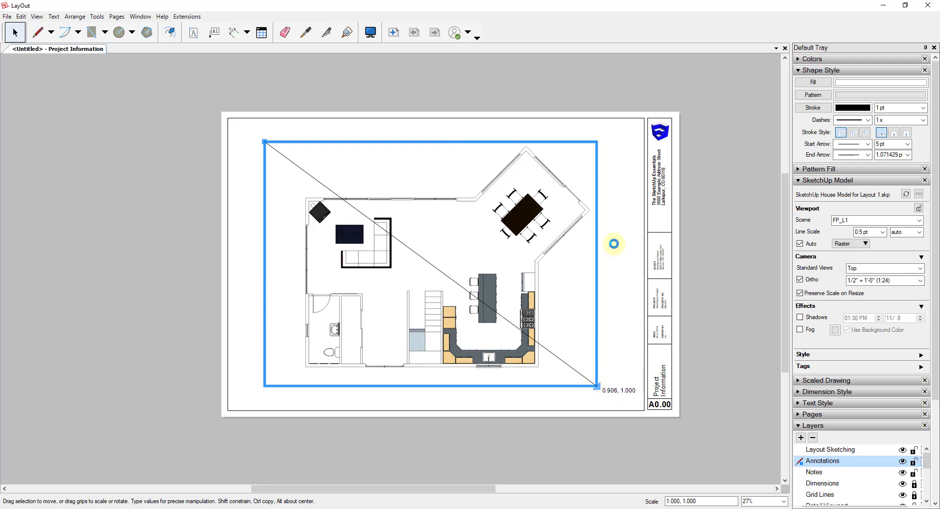
# Step: Try resizing the viewport with Preserve Scale on Resize off, turn the option back on, and shift the viewport slightly right
pyautogui.click(800, 294)
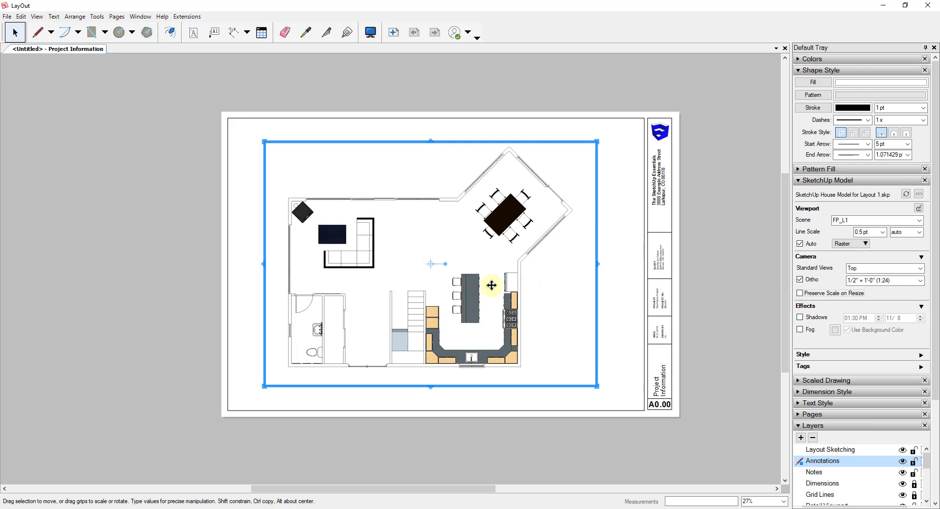
pyautogui.moveTo(598, 386); pyautogui.dragTo(626, 401)
pyautogui.click(814, 293)
pyautogui.moveTo(496, 293); pyautogui.dragTo(507, 293)
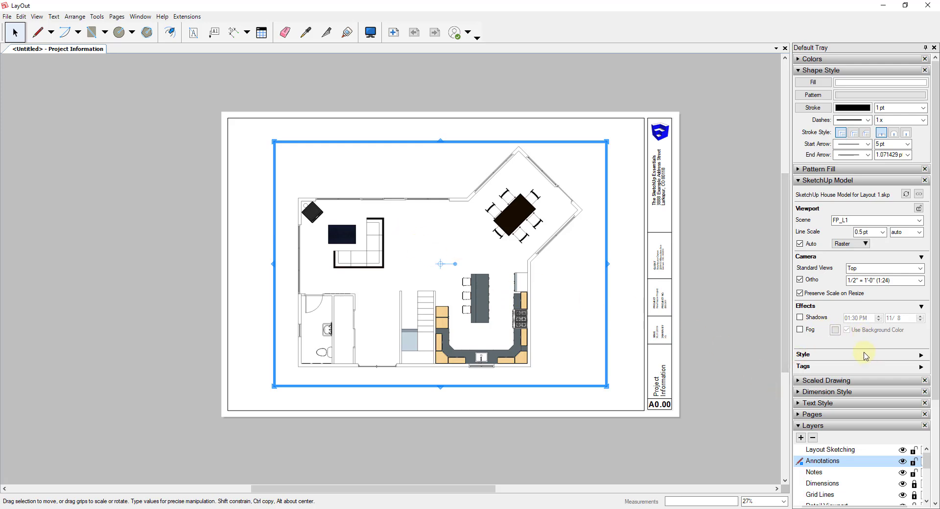
# Step: Try moving the floor plan viewport on the sheet and undo the move
pyautogui.scroll(-3, 876, 339)
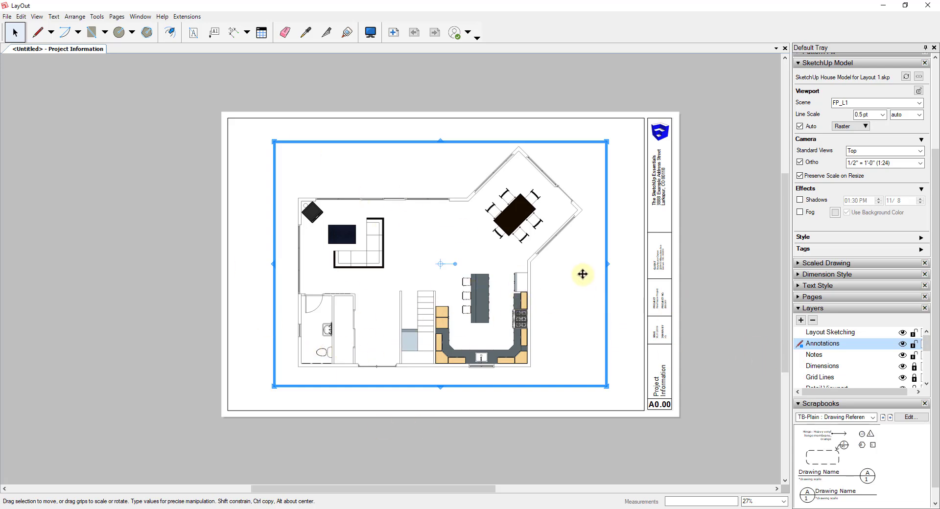
pyautogui.click(624, 197)
pyautogui.click(557, 170)
pyautogui.moveTo(548, 172); pyautogui.dragTo(562, 189)
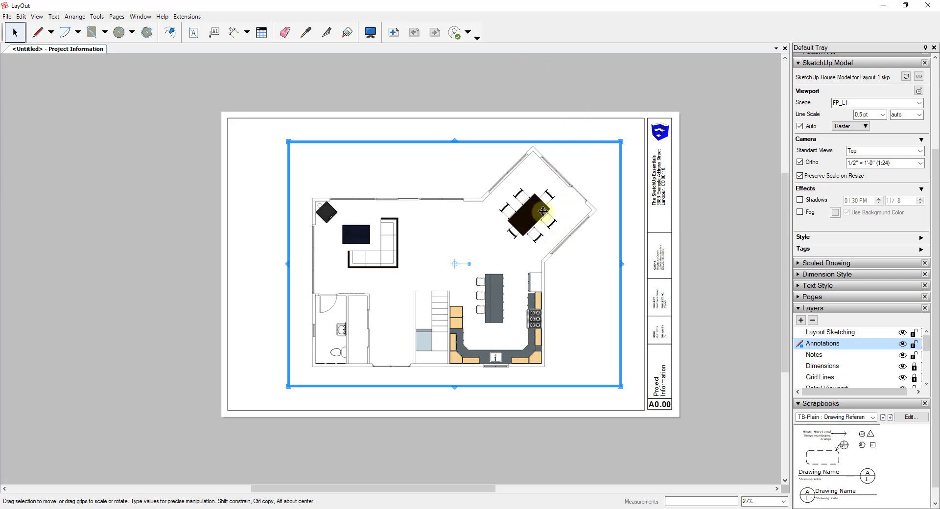
pyautogui.hotkey('ctrl', 'z')
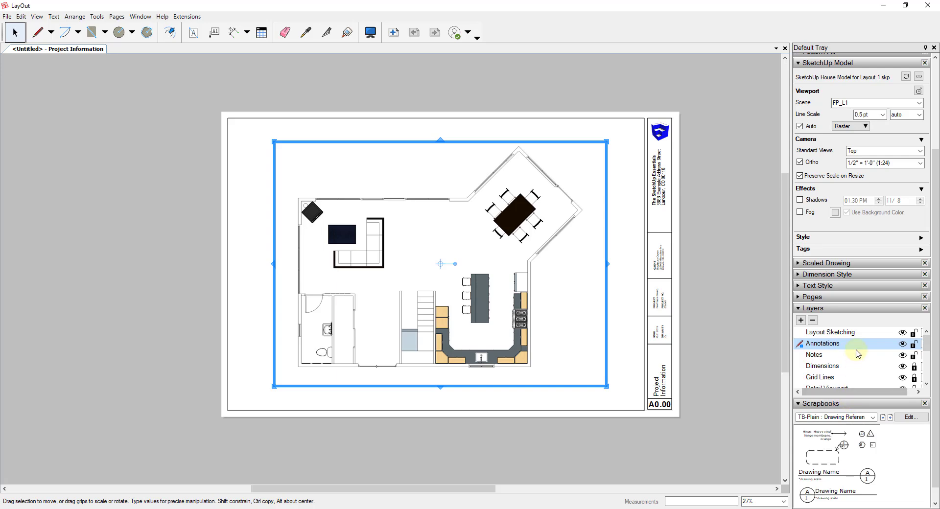
# Step: Enlarge the layer list and examine the template's floor plan layers with their visibility, lock and sharing settings
pyautogui.scroll(-2, 859, 355)
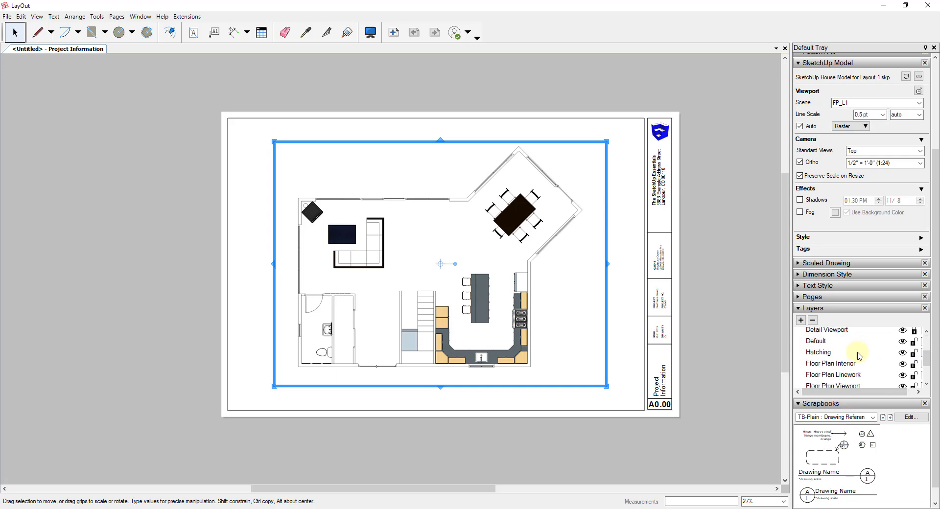
pyautogui.scroll(-2, 859, 354)
pyautogui.scroll(2, 838, 365)
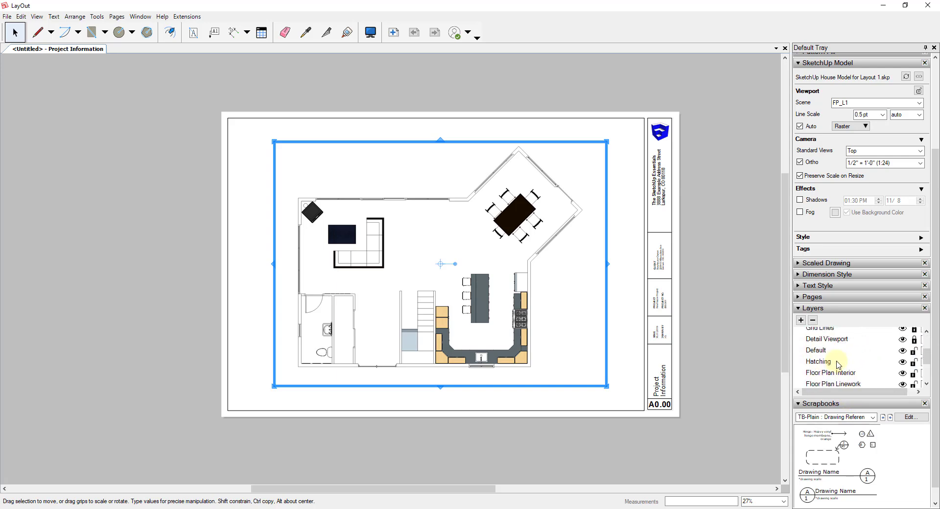
pyautogui.moveTo(926, 359); pyautogui.dragTo(927, 369)
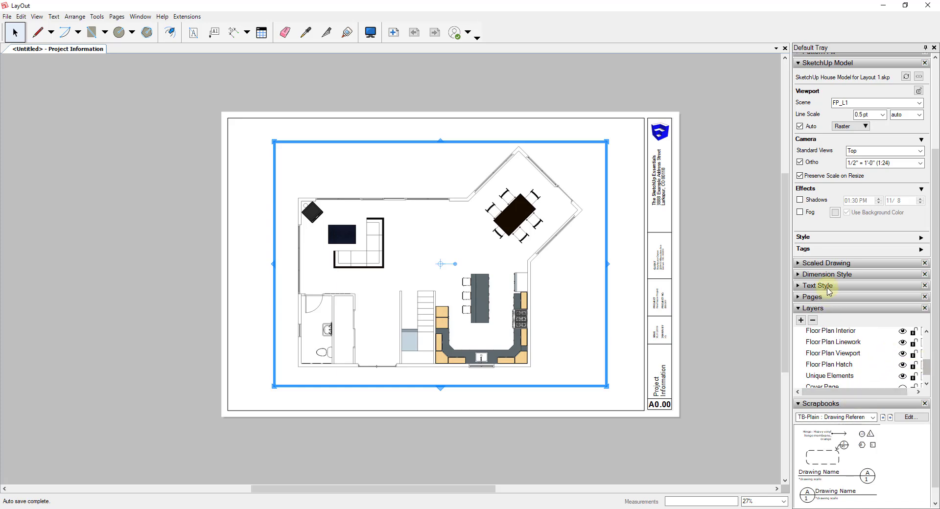
pyautogui.moveTo(838, 398); pyautogui.dragTo(834, 446)
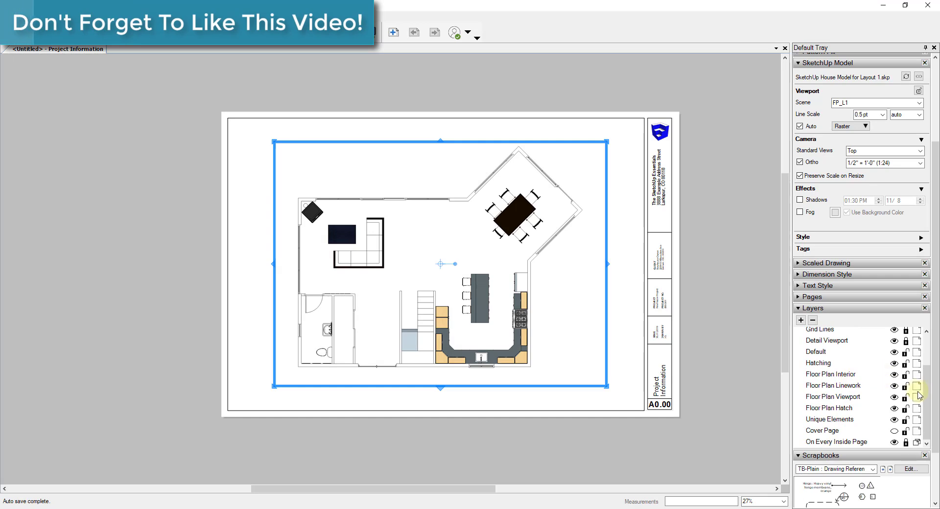
pyautogui.scroll(3, 917, 389)
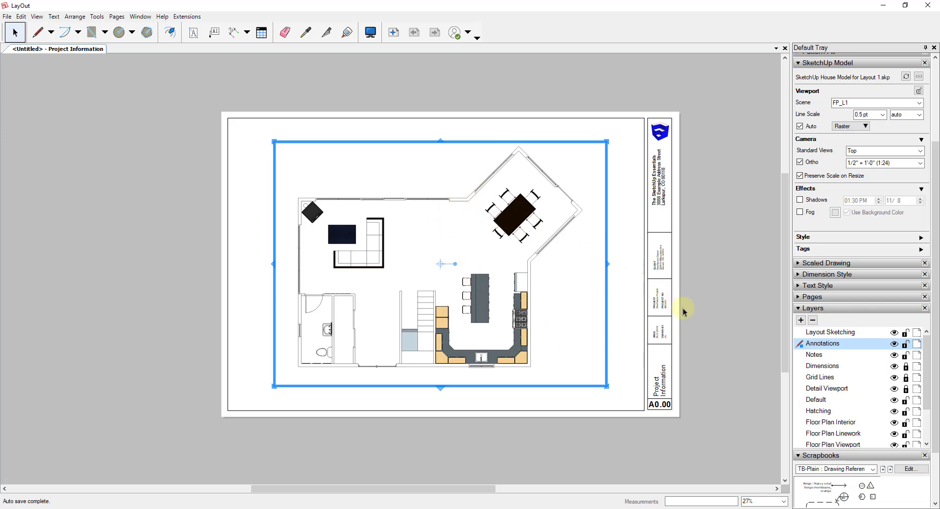
pyautogui.scroll(-2, 860, 396)
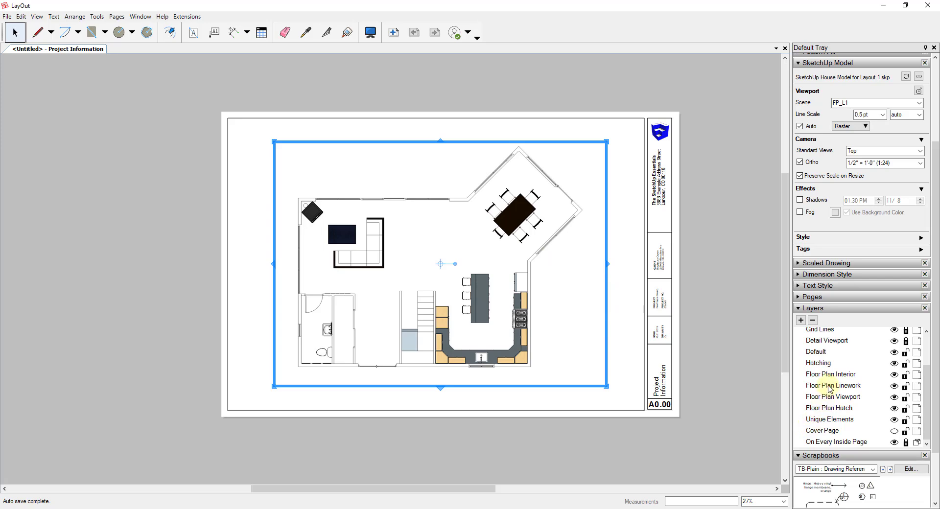
# Step: Move the floor plan viewport to the Floor Plan Viewport layer and lock that layer
pyautogui.click(830, 397)
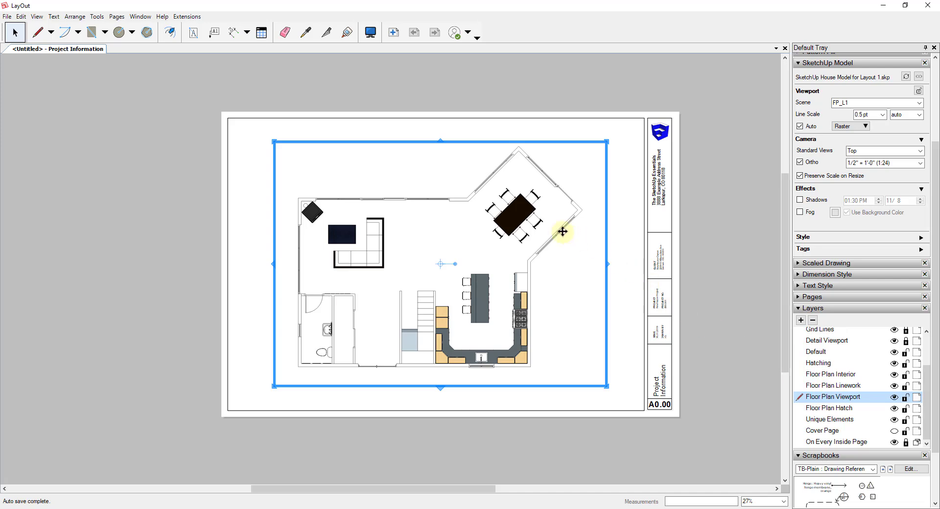
pyautogui.rightClick(550, 219)
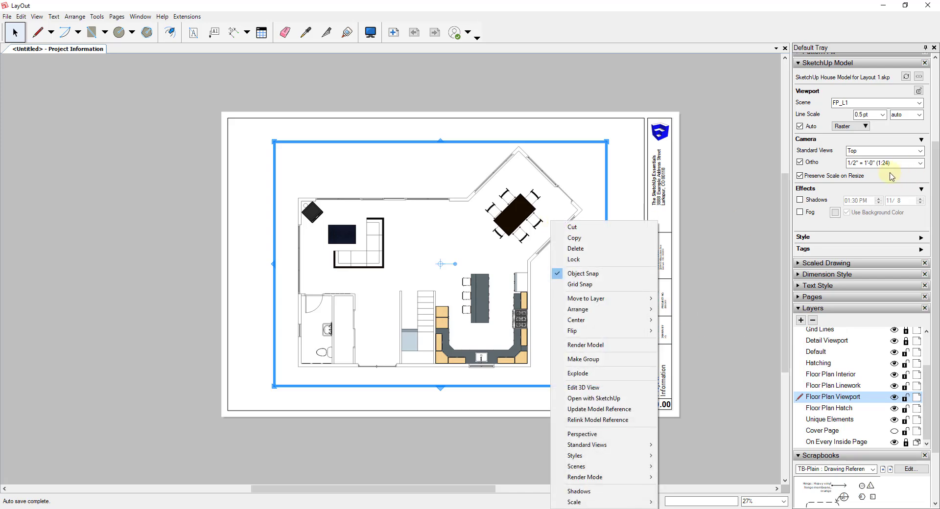
pyautogui.moveTo(602, 299)
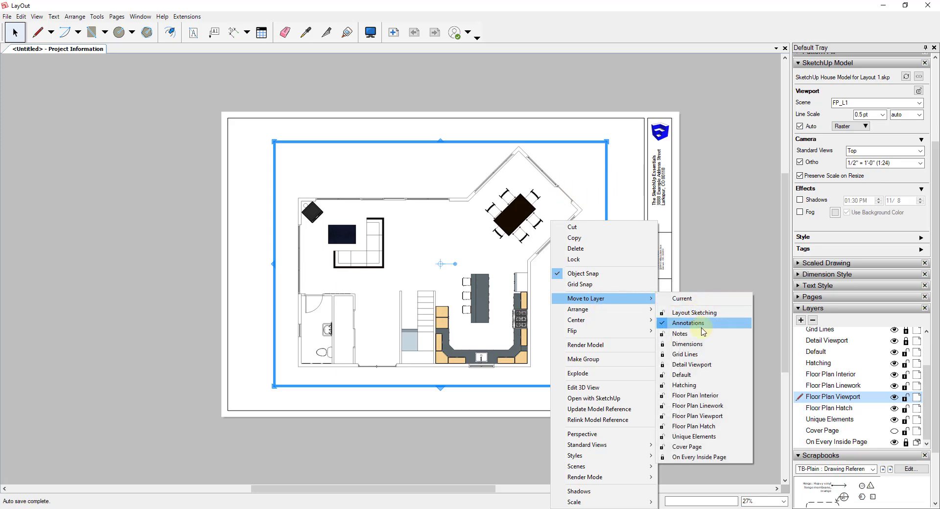
pyautogui.click(704, 417)
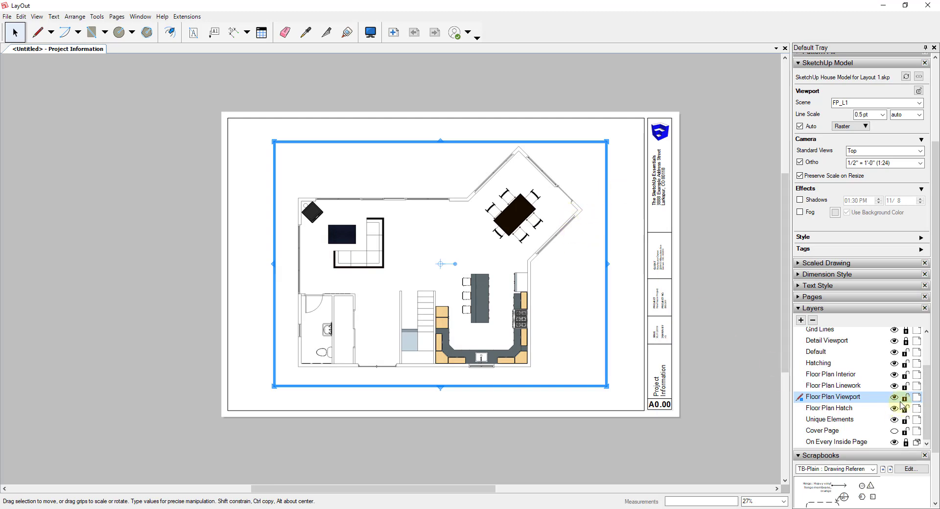
pyautogui.click(906, 398)
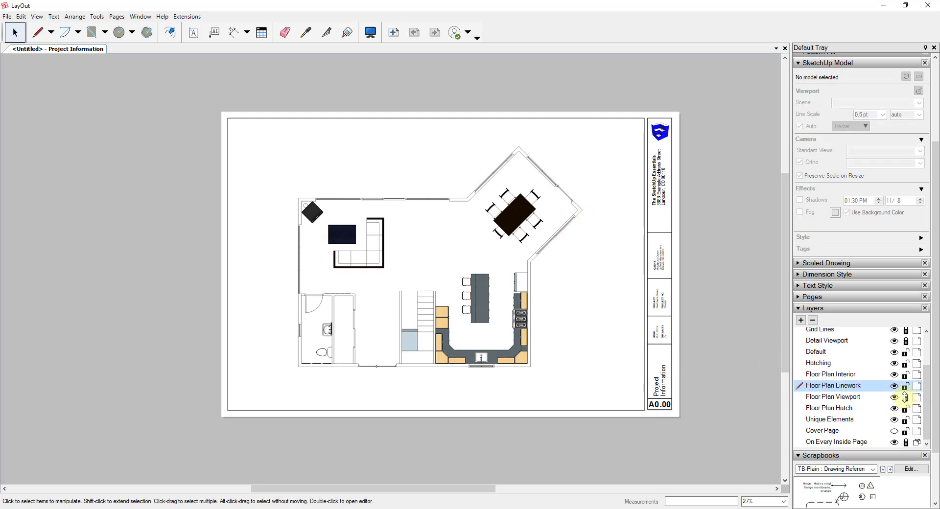
# Step: Try to select and move the floor plan viewport while its layer is locked
pyautogui.moveTo(490, 183); pyautogui.dragTo(355, 250)
pyautogui.moveTo(456, 165); pyautogui.dragTo(352, 270)
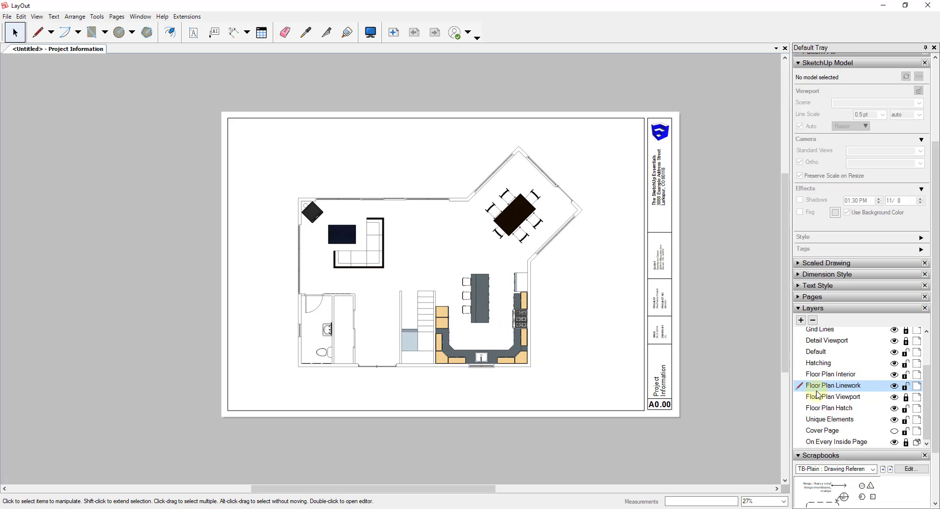
# Step: Unlock the Dimensions layer and make it the active layer
pyautogui.scroll(3, 354, 194)
pyautogui.scroll(2, 829, 371)
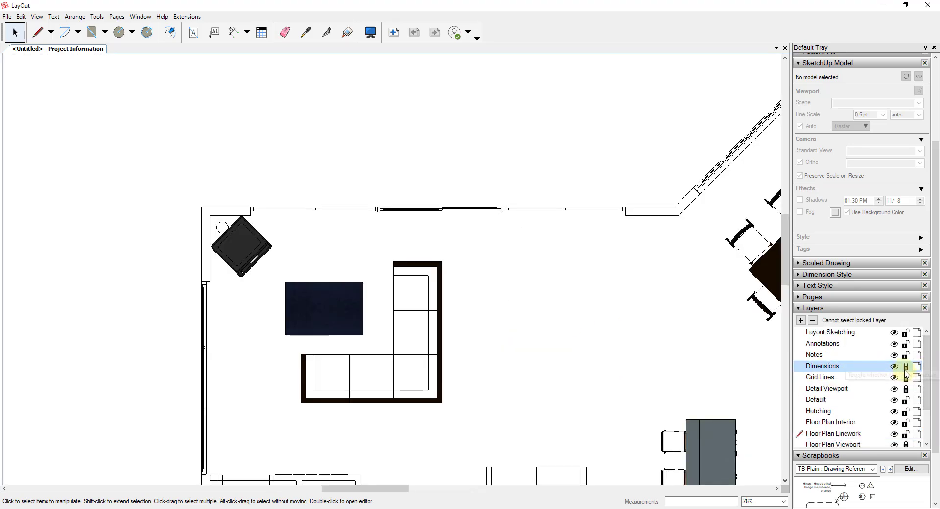
pyautogui.click(906, 367)
pyautogui.click(813, 367)
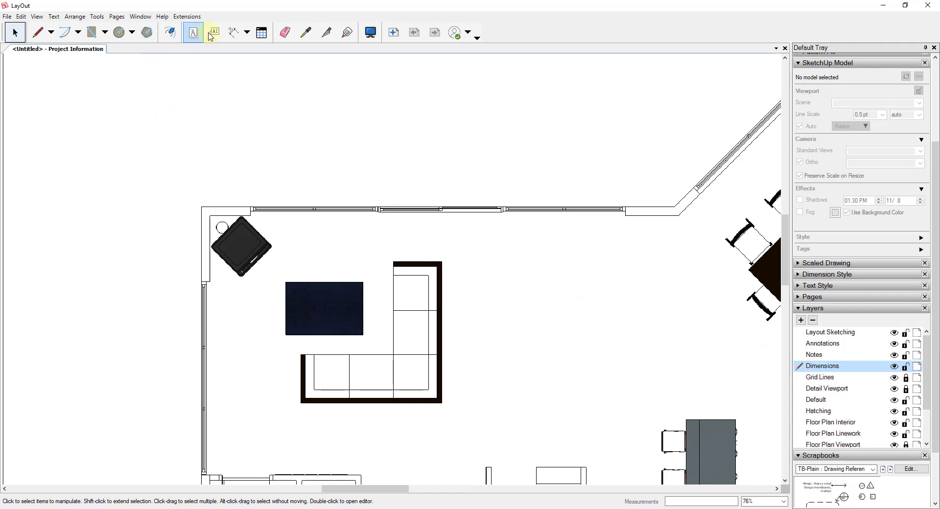
# Step: Add a linear dimension across the leftmost window opening of the living room's upper wall, with the dimension line above the wall
pyautogui.scroll(3, 247, 205)
pyautogui.click(248, 207)
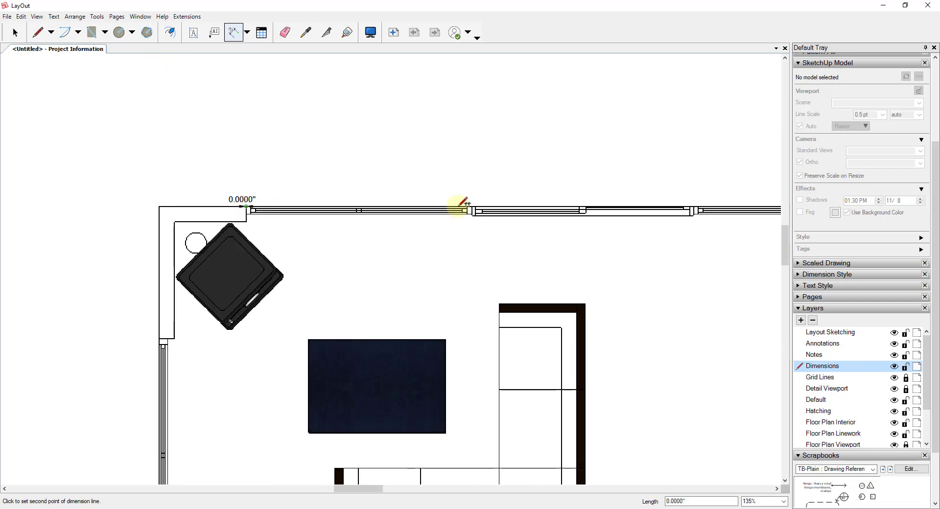
pyautogui.click(471, 210)
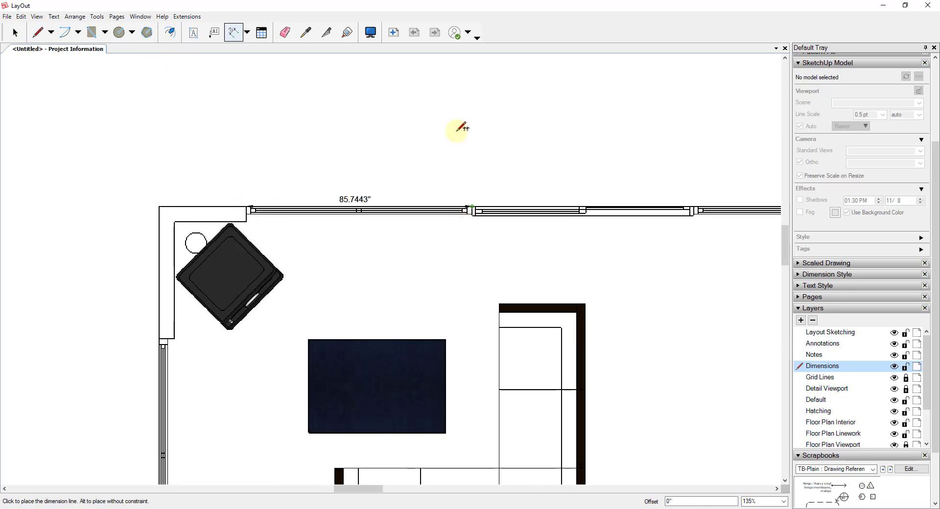
pyautogui.click(456, 131)
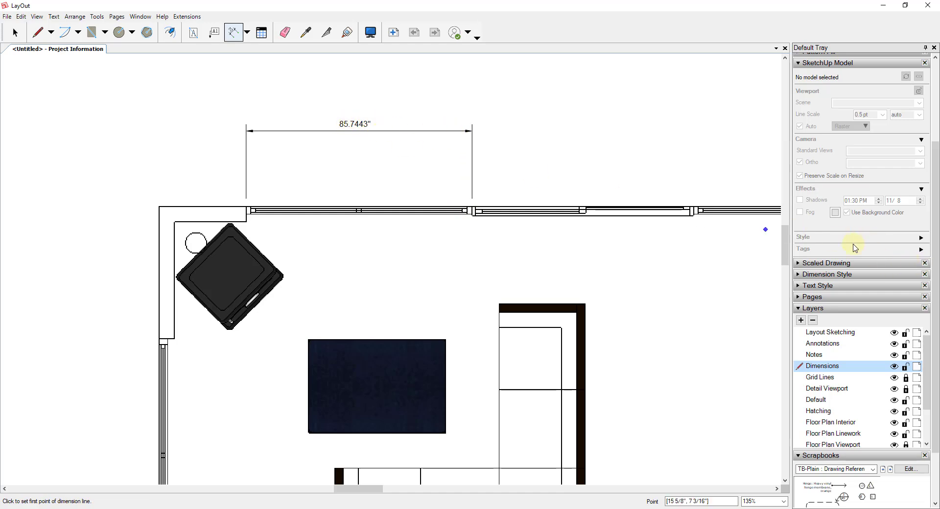
# Step: Set the window dimension's length format to Architectural with a precision of 1/16"
pyautogui.press('space')
pyautogui.click(355, 127)
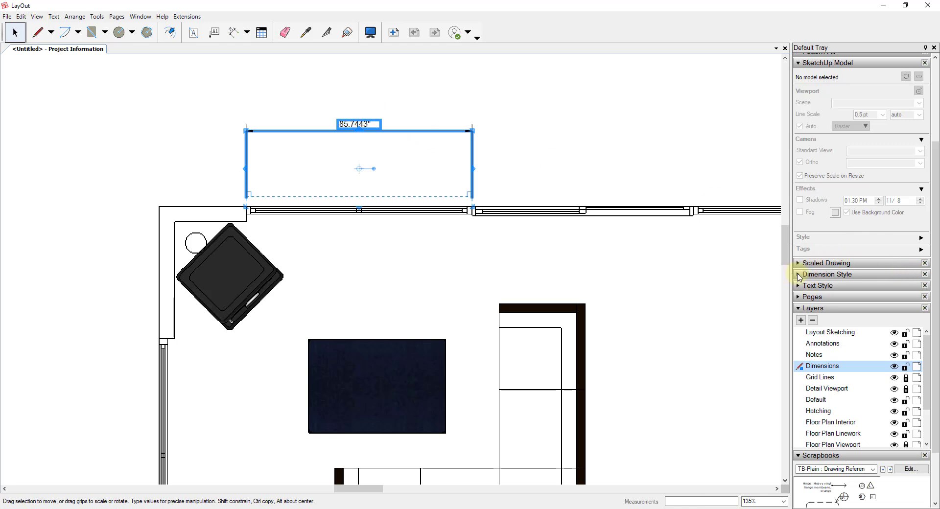
pyautogui.click(799, 275)
pyautogui.click(861, 335)
pyautogui.click(868, 342)
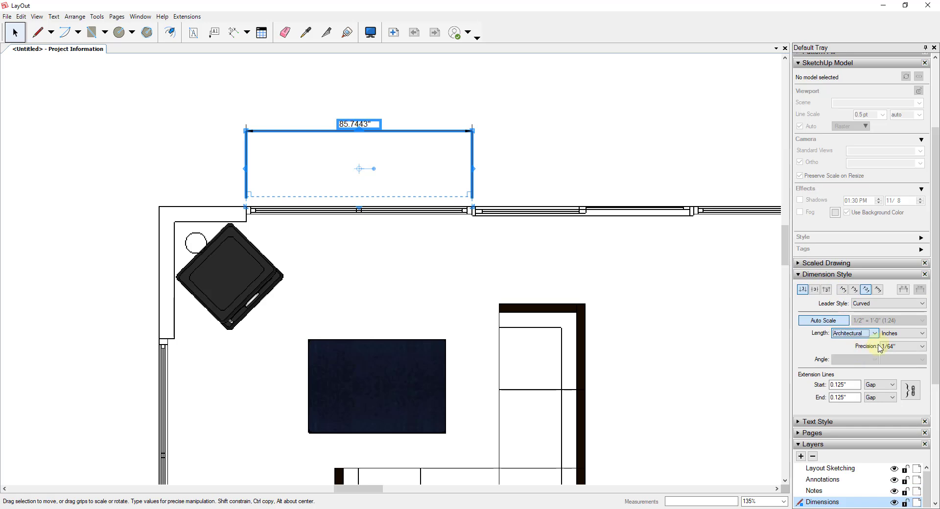
pyautogui.click(903, 346)
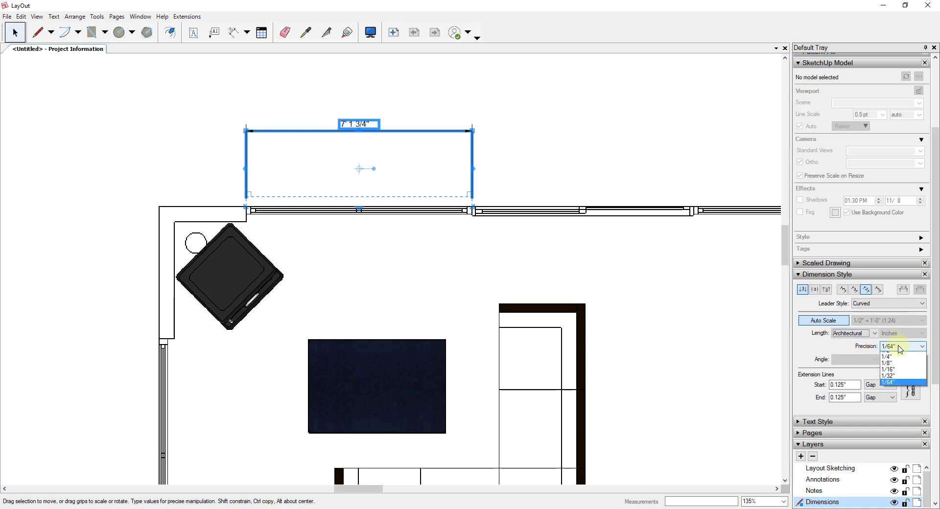
pyautogui.click(895, 384)
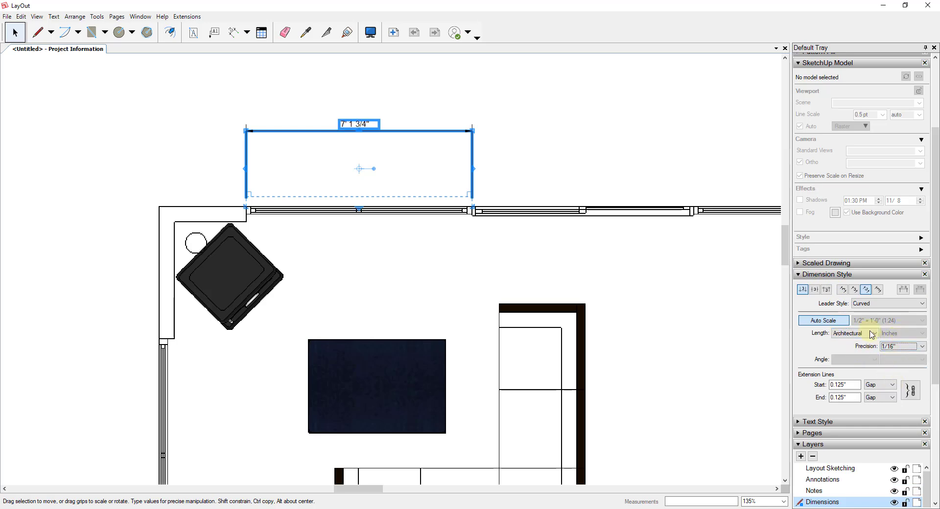
# Step: Dimension the middle opening of the upper wall, lining it up with the first dimension line
pyautogui.click(560, 149)
pyautogui.scroll(-1, 296, 175)
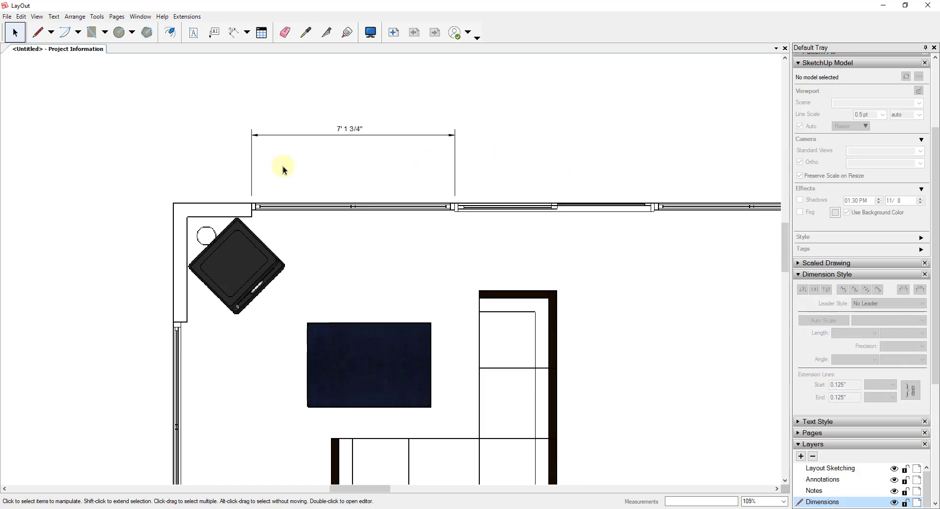
pyautogui.scroll(-1, 483, 132)
pyautogui.scroll(3, 384, 242)
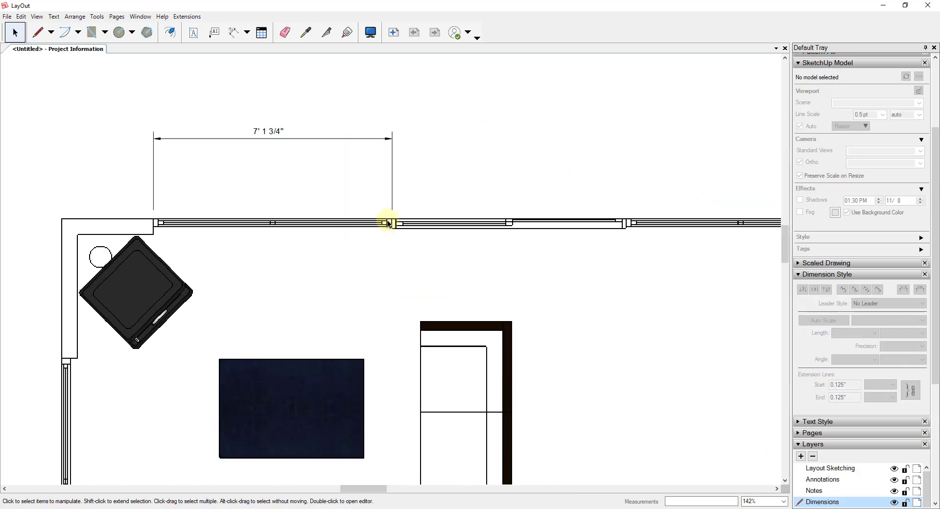
pyautogui.scroll(-3, 258, 140)
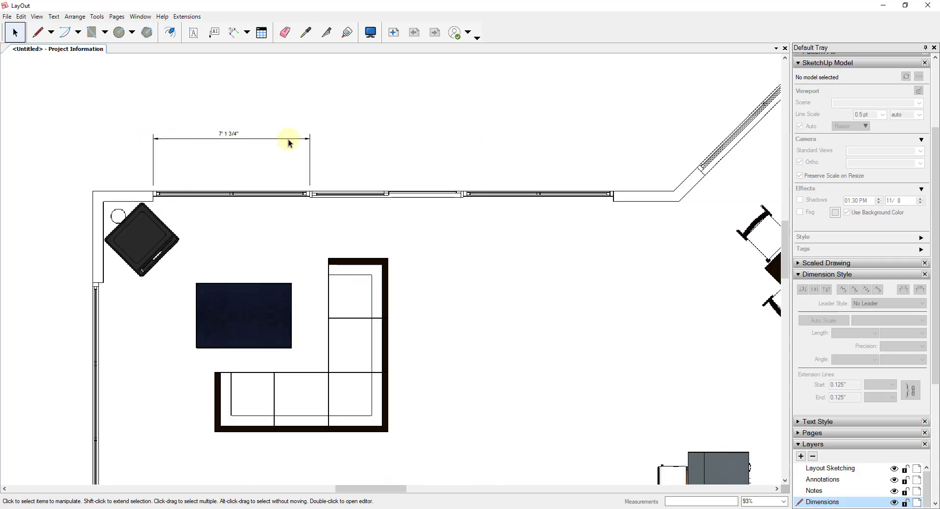
pyautogui.scroll(3, 343, 137)
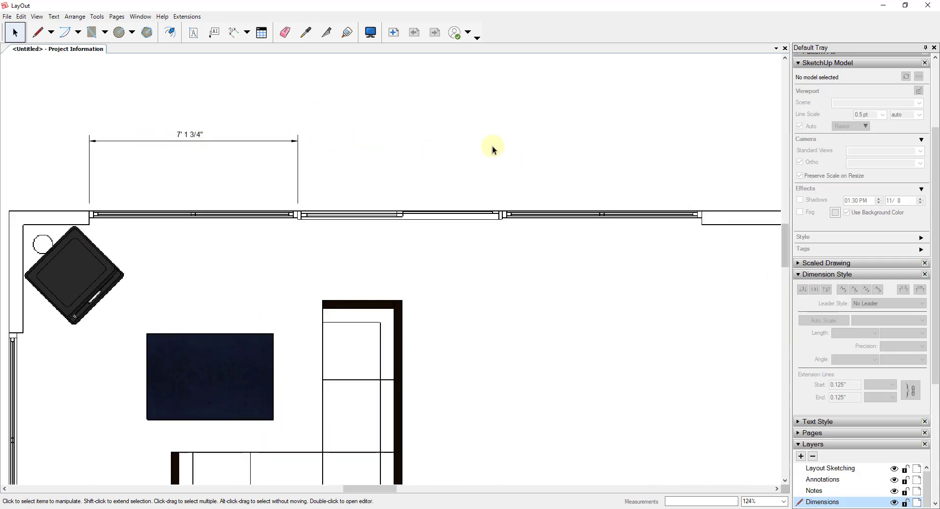
pyautogui.click(230, 39)
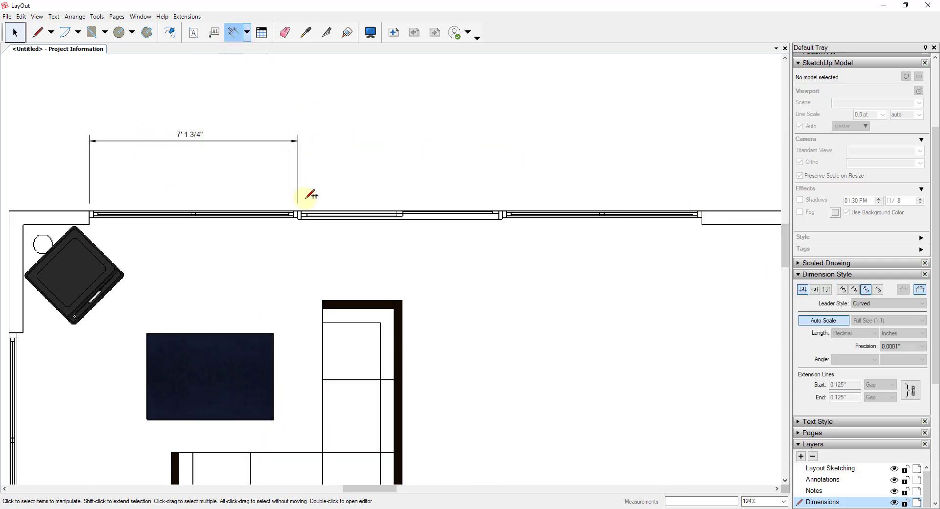
pyautogui.click(298, 211)
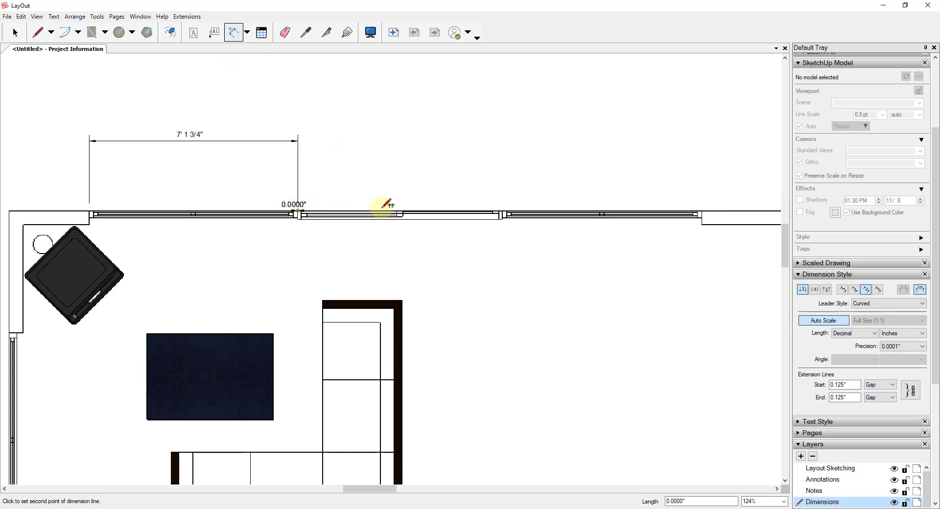
pyautogui.click(500, 212)
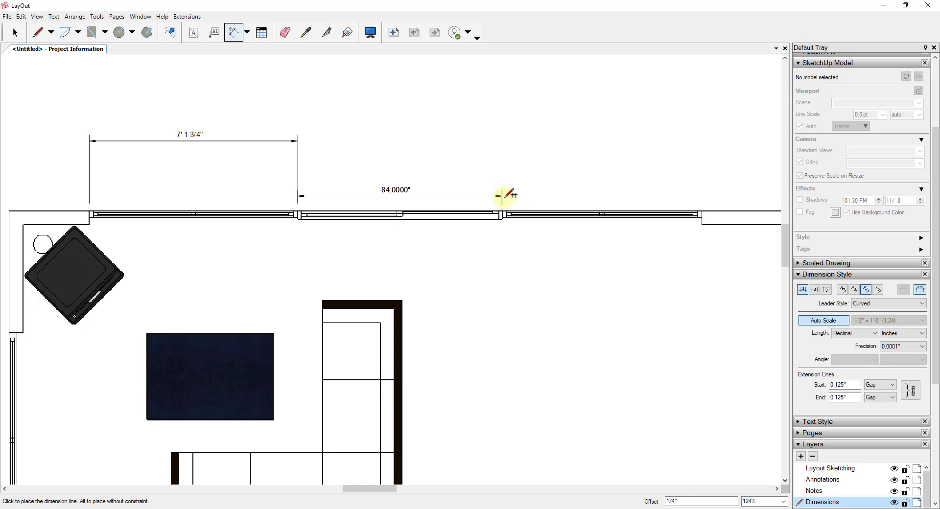
pyautogui.click(497, 141)
# Step: Dimension the rightmost window opening of the same wall, continuing the aligned dimension string
pyautogui.click(501, 211)
pyautogui.click(702, 211)
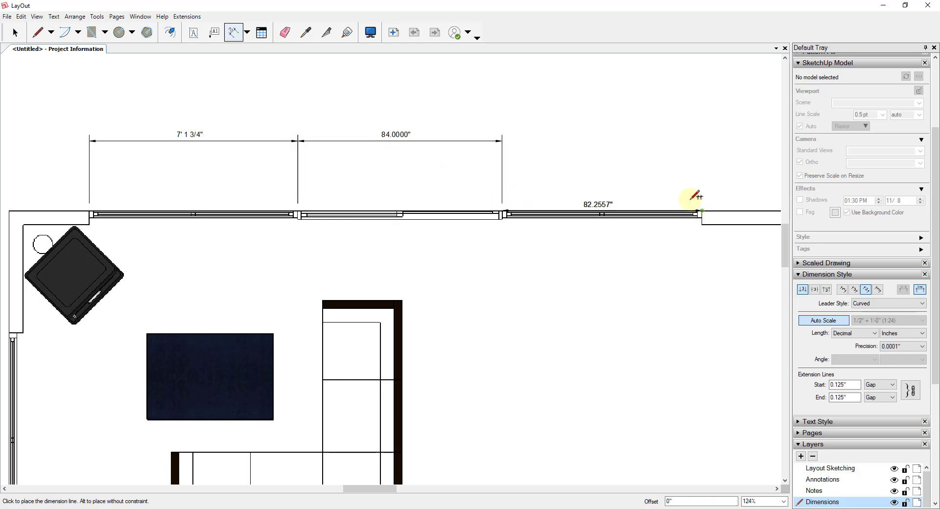
pyautogui.click(497, 141)
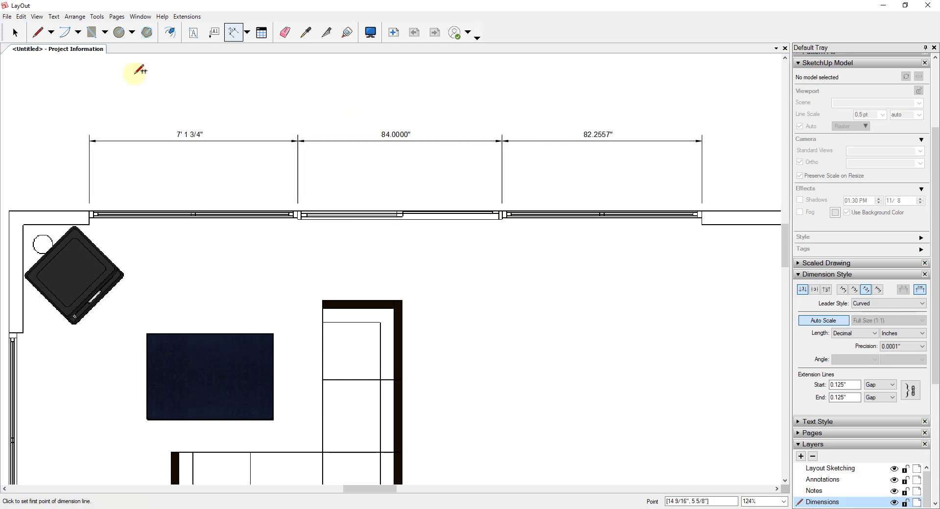
pyautogui.press('space')
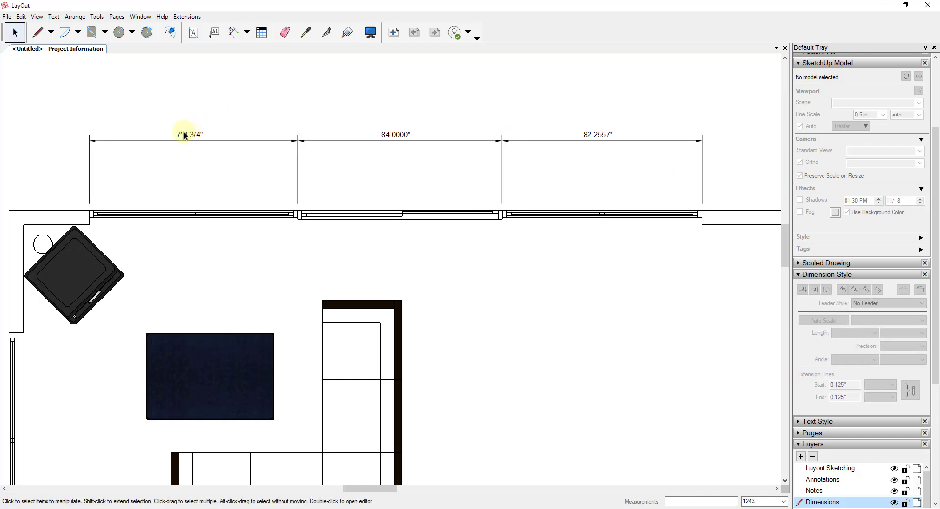
# Step: Sample the first dimension's architectural style and apply it to the other two dimensions
pyautogui.click(185, 135)
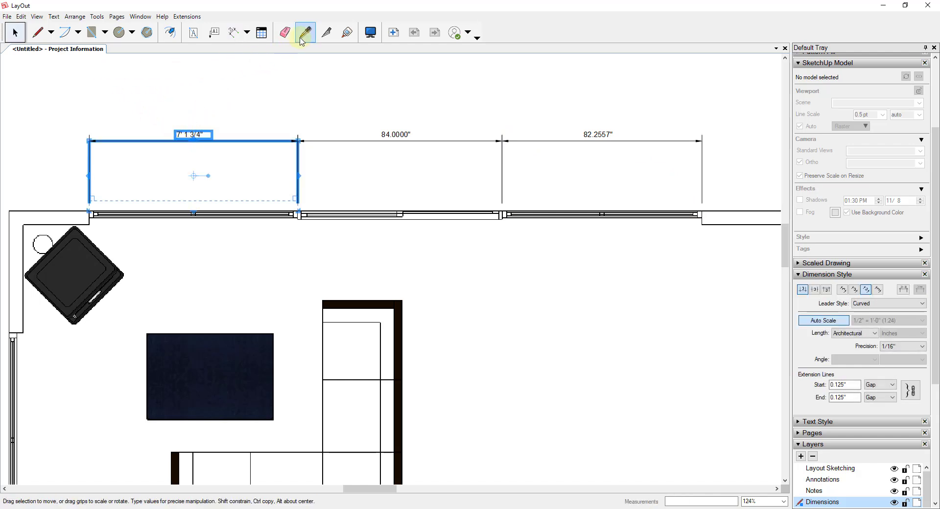
pyautogui.press('Escape')
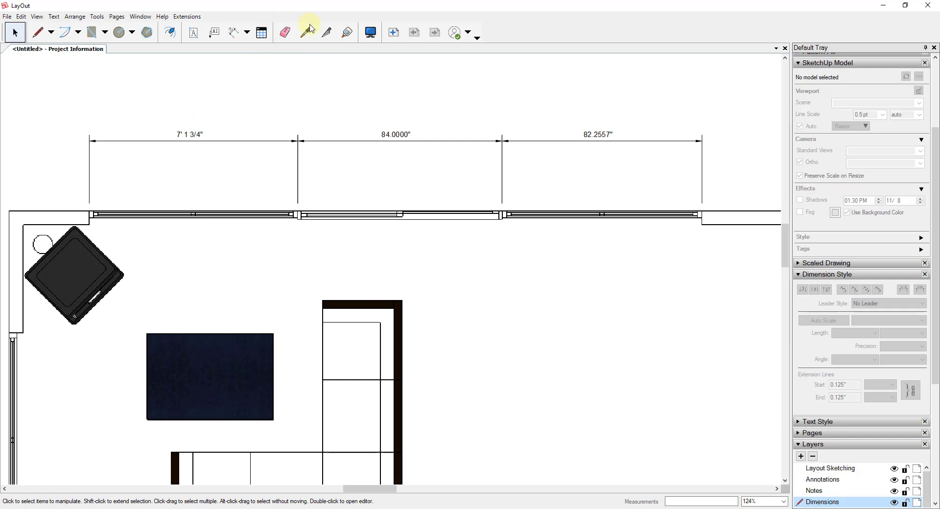
pyautogui.click(305, 34)
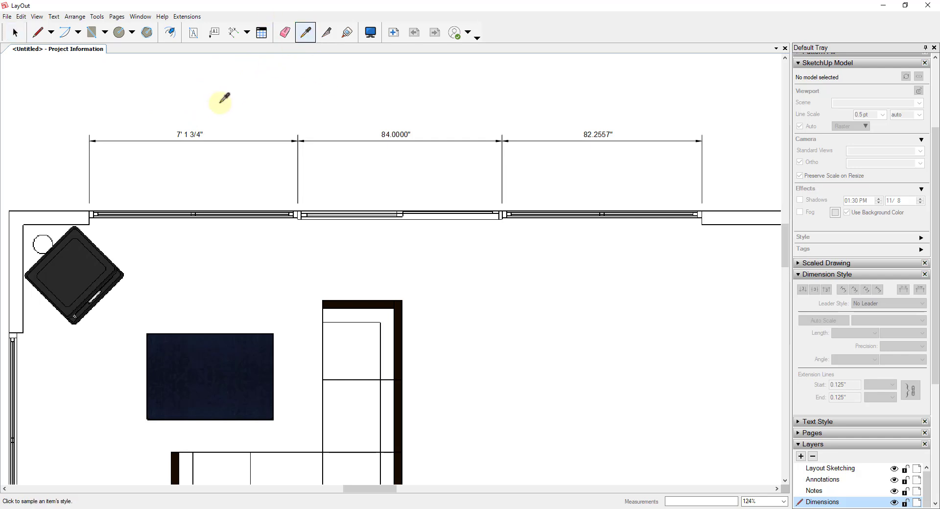
pyautogui.click(196, 129)
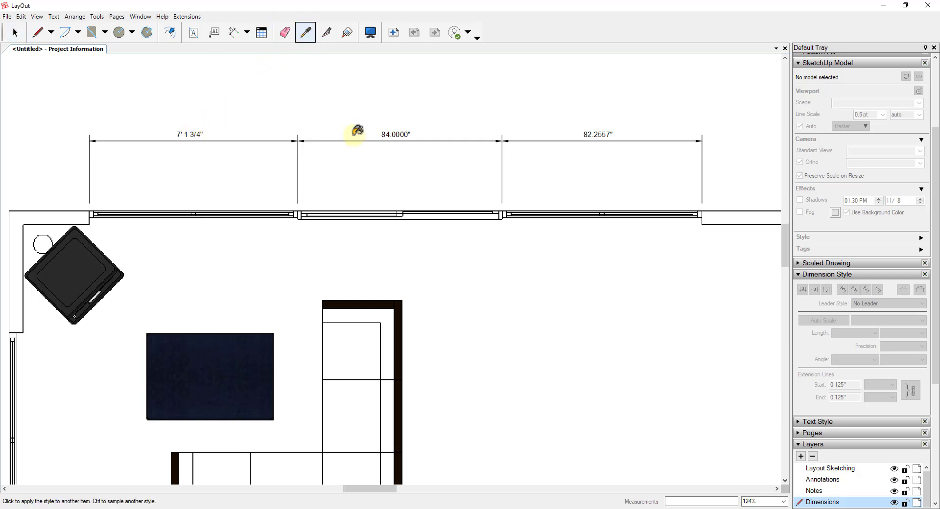
pyautogui.click(395, 131)
pyautogui.click(594, 132)
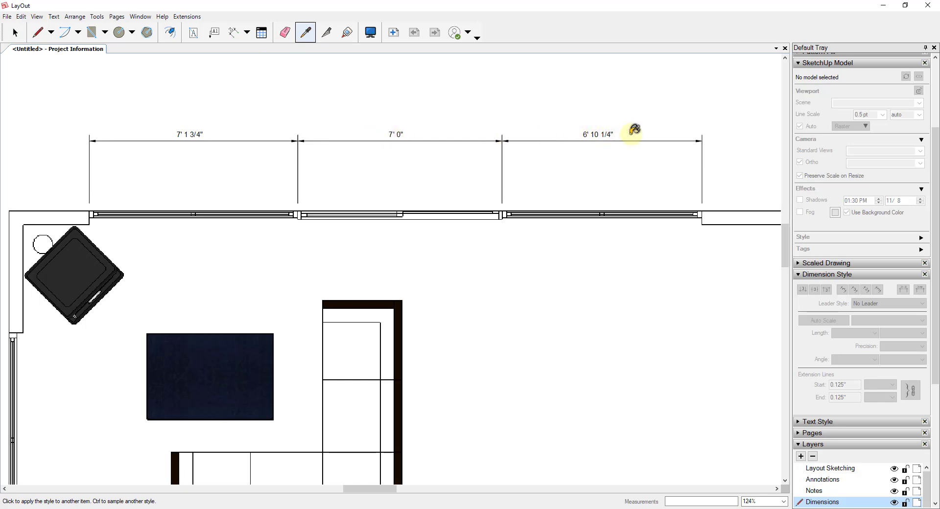
# Step: Lock the Dimensions layer that holds the three wall dimensions
pyautogui.scroll(-6, 607, 119)
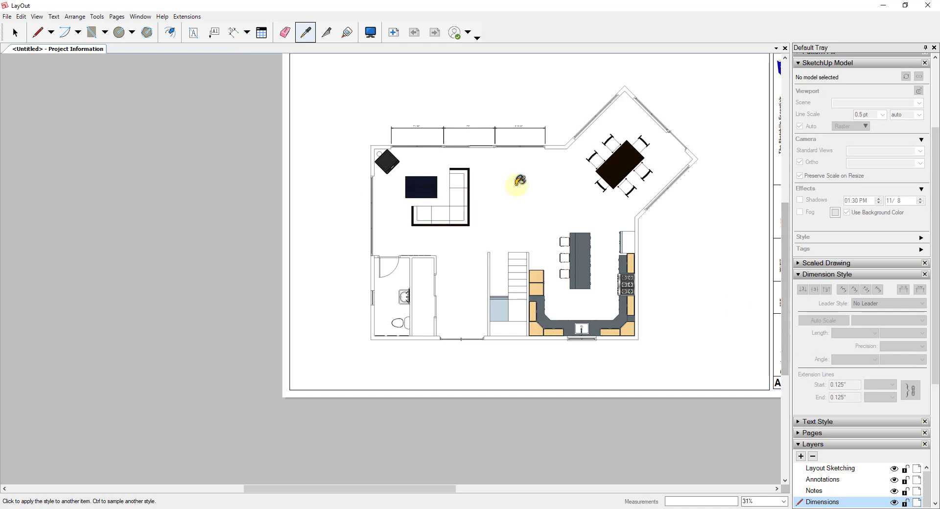
pyautogui.scroll(2, 594, 122)
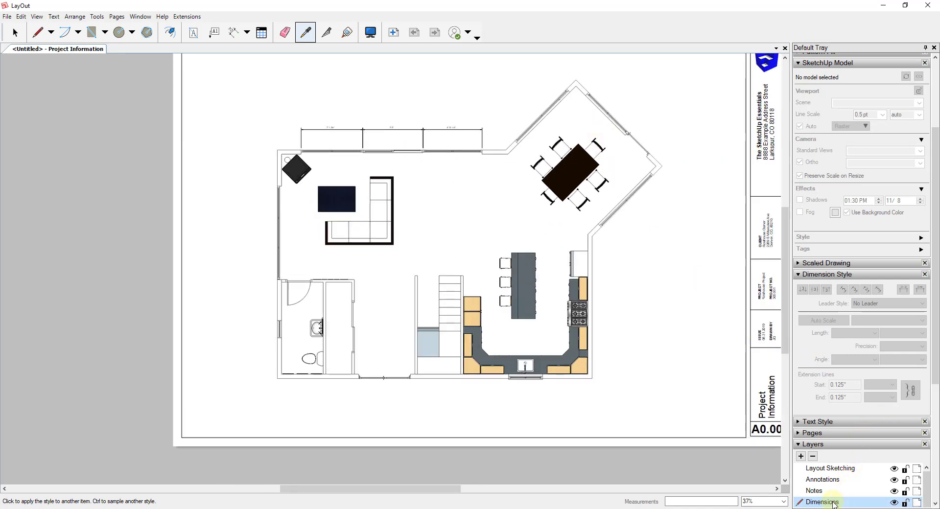
pyautogui.scroll(-3, 869, 406)
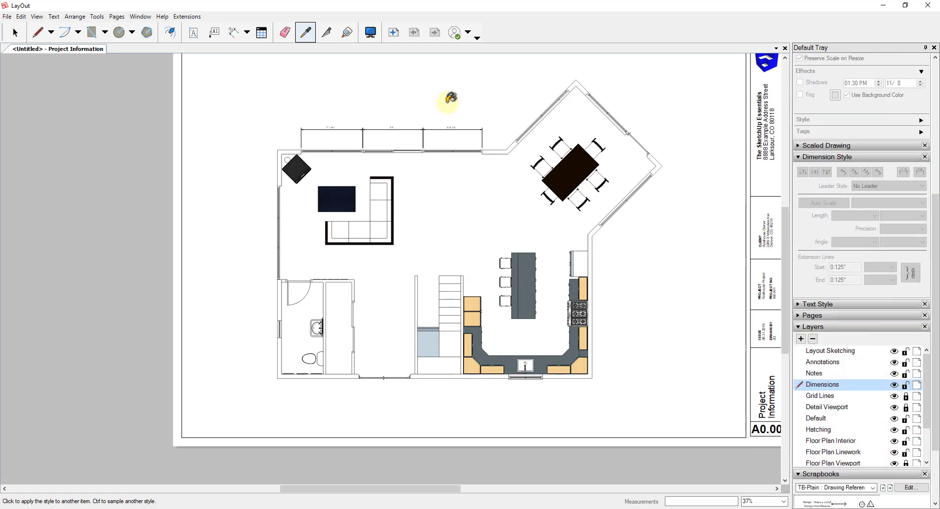
pyautogui.press('space')
pyautogui.click(450, 130)
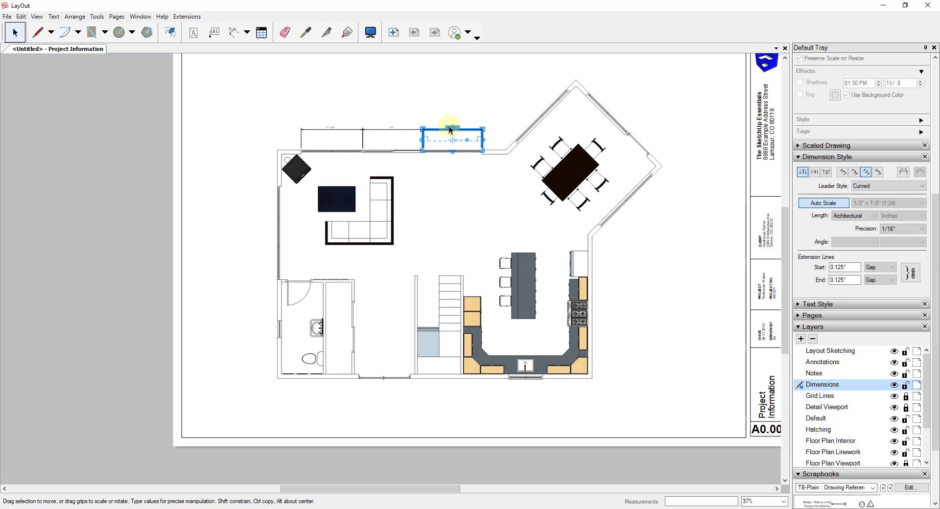
pyautogui.click(488, 94)
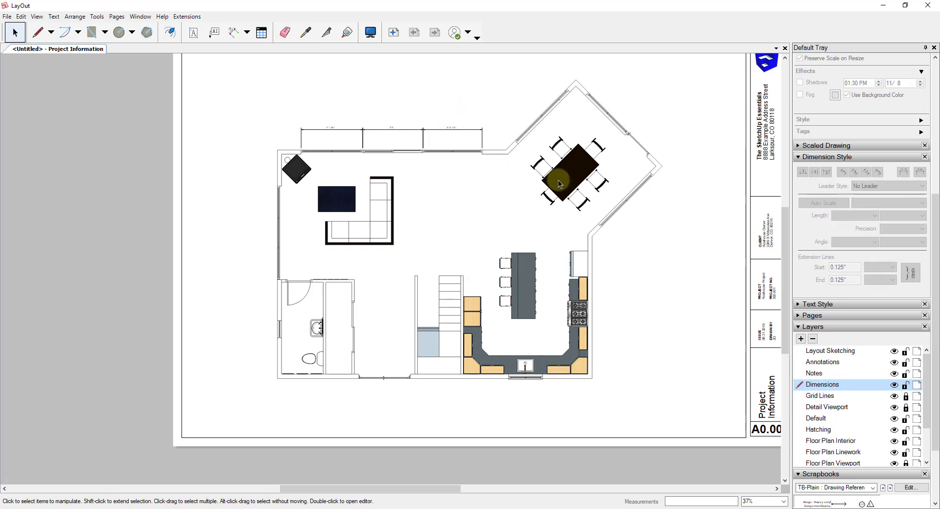
pyautogui.click(906, 385)
pyautogui.click(537, 240)
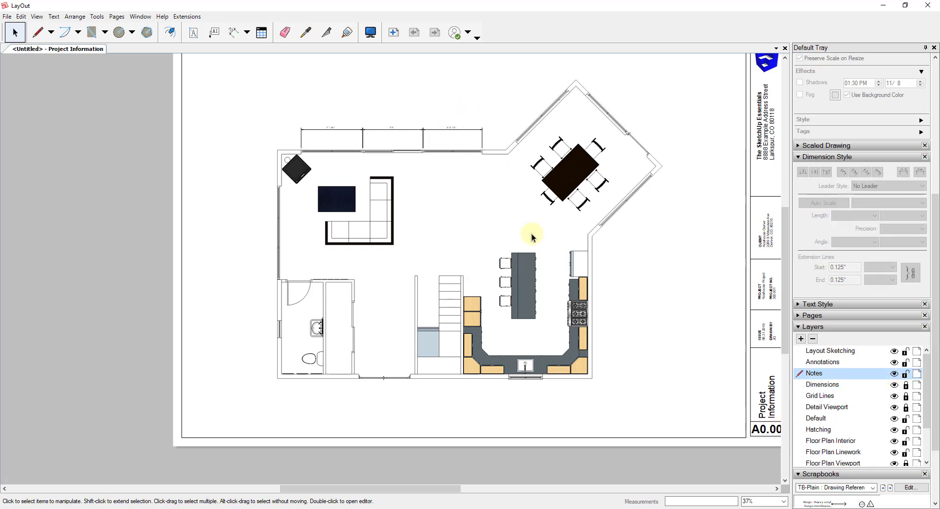